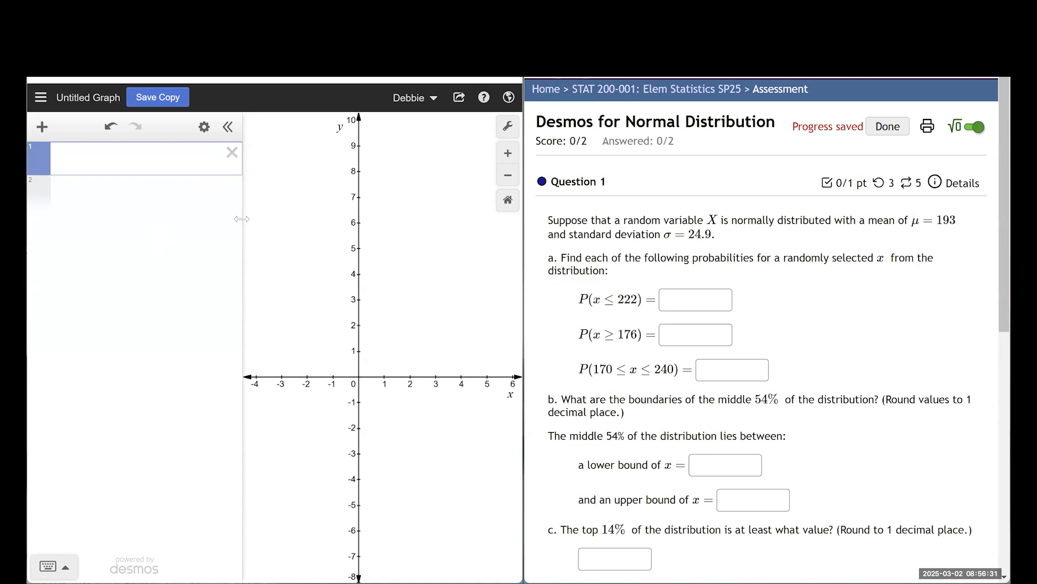
Step: Widen the expression list and insert the normaldist distribution function into the first expression
{"action": "left_click_drag", "start_coordinate": [241, 218], "coordinate": [279, 218]}
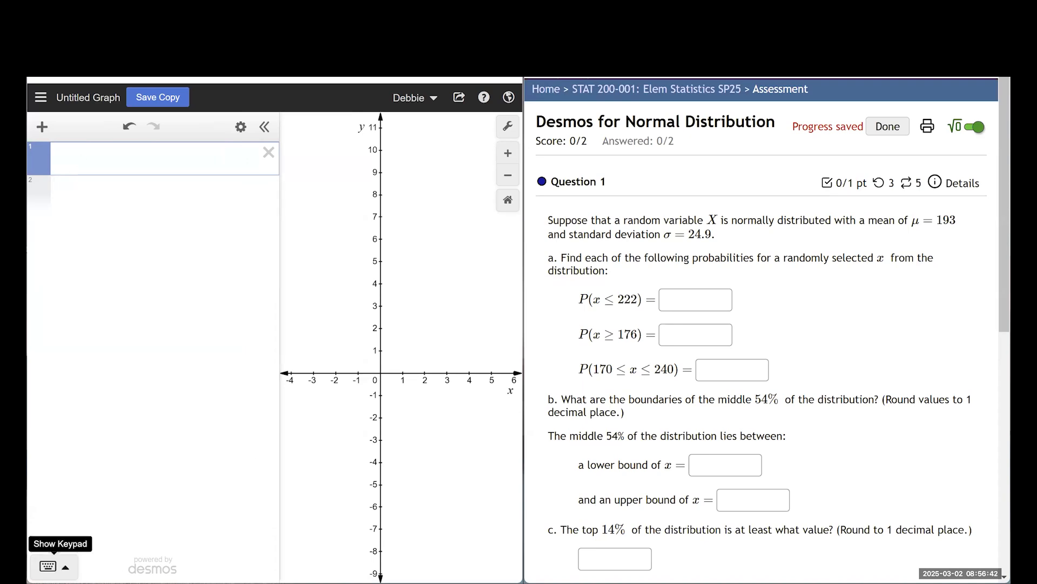
{"action": "left_click", "coordinate": [49, 565]}
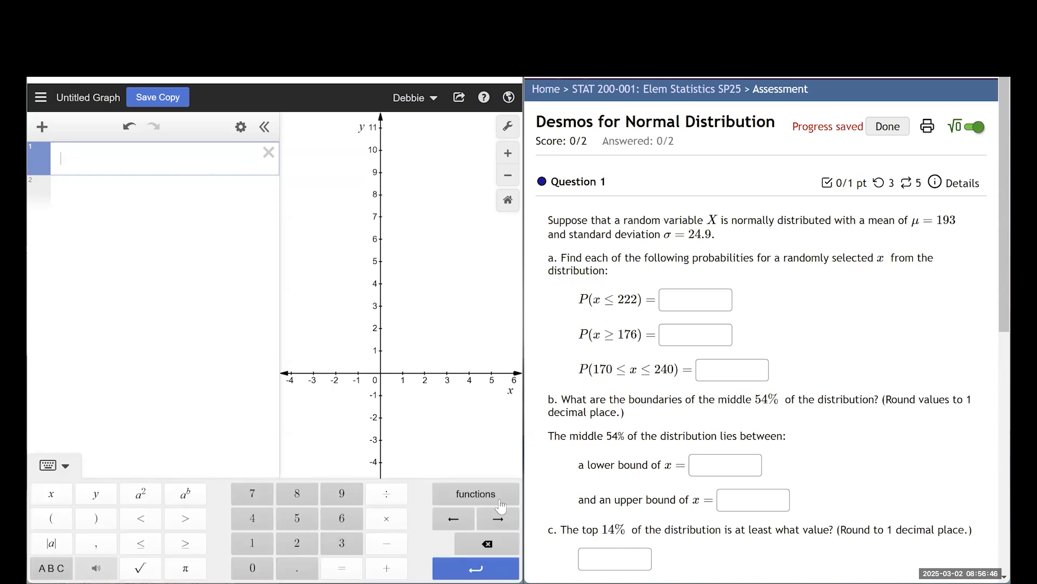
{"action": "left_click", "coordinate": [488, 501]}
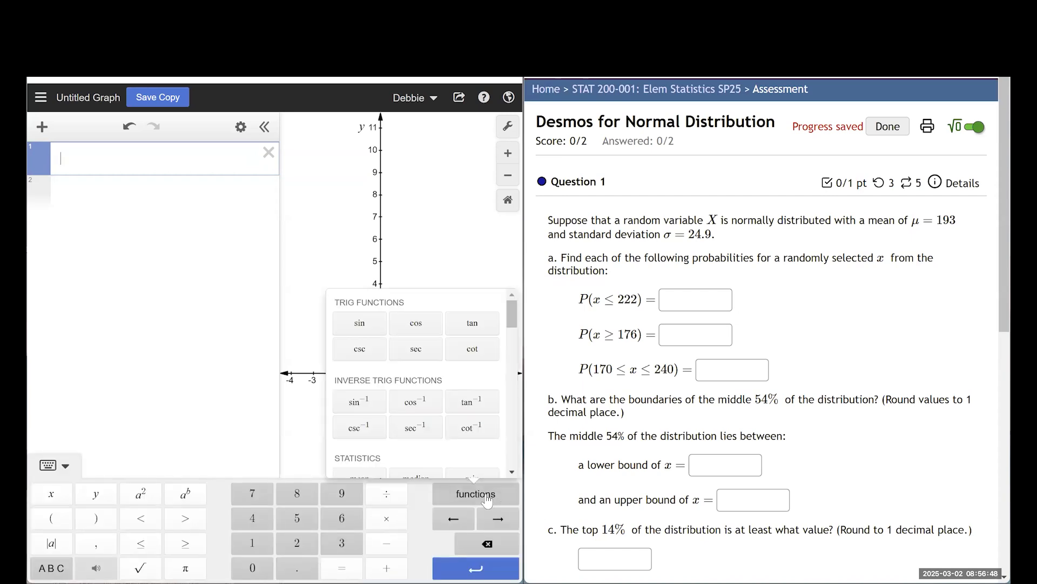
{"action": "scroll", "coordinate": [439, 389], "scroll_direction": "down", "scroll_amount": 5}
{"action": "scroll", "coordinate": [439, 389], "scroll_direction": "down", "scroll_amount": 5}
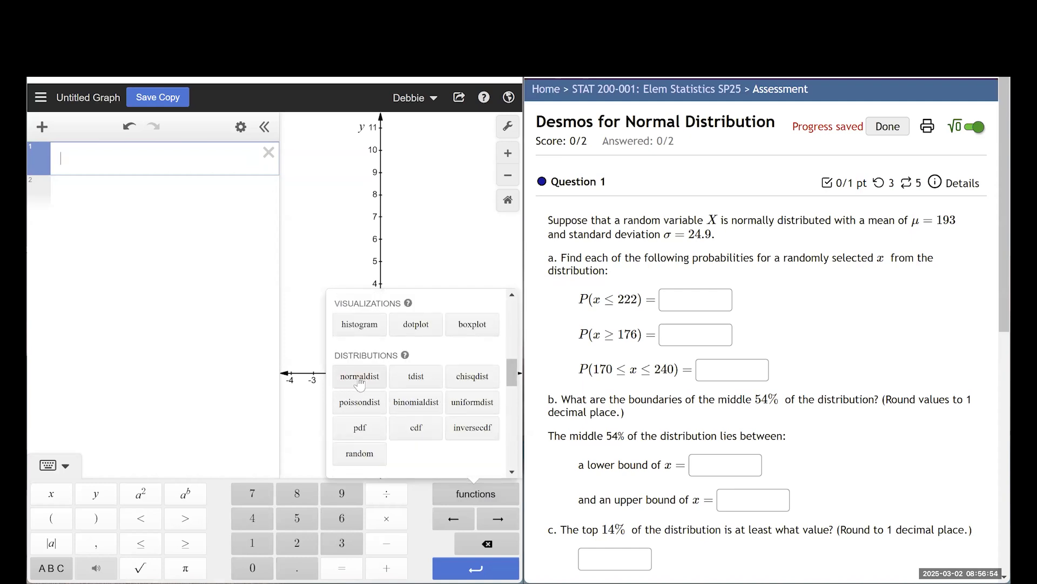
{"action": "left_click", "coordinate": [360, 376]}
Step: Enter a second normaldist() expression on line 2 and delete it again
{"action": "left_click", "coordinate": [118, 224]}
{"action": "type", "text": "no"}
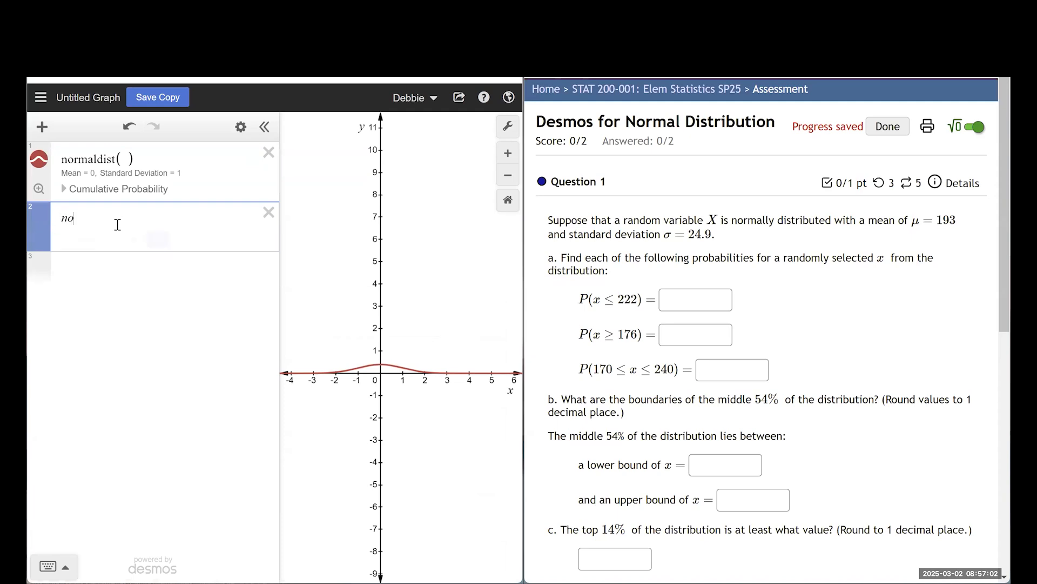
{"action": "type", "text": "rmaldist("}
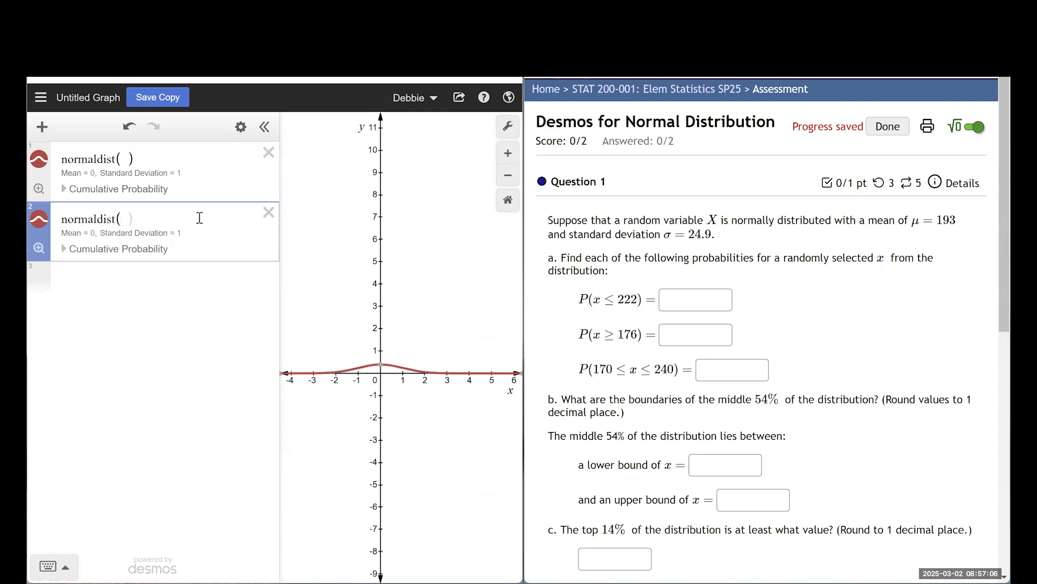
{"action": "left_click", "coordinate": [269, 212]}
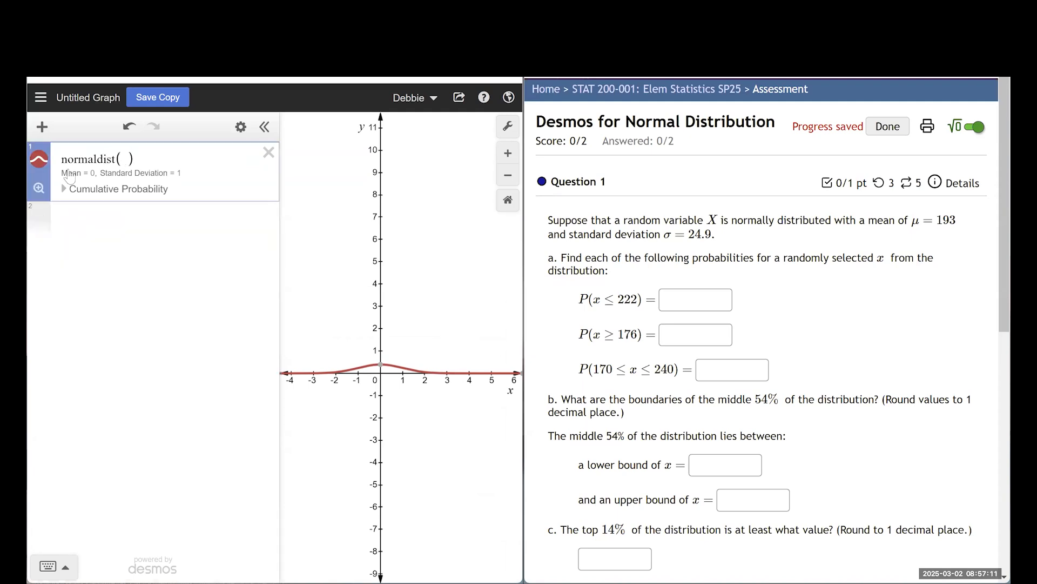
Step: Give normaldist a mean of 193 and a standard deviation of 24.9, and fit the graph view to the curve
{"action": "left_click", "coordinate": [123, 160]}
{"action": "left_click", "coordinate": [131, 160]}
{"action": "left_click", "coordinate": [123, 159]}
{"action": "type", "text": "193,"}
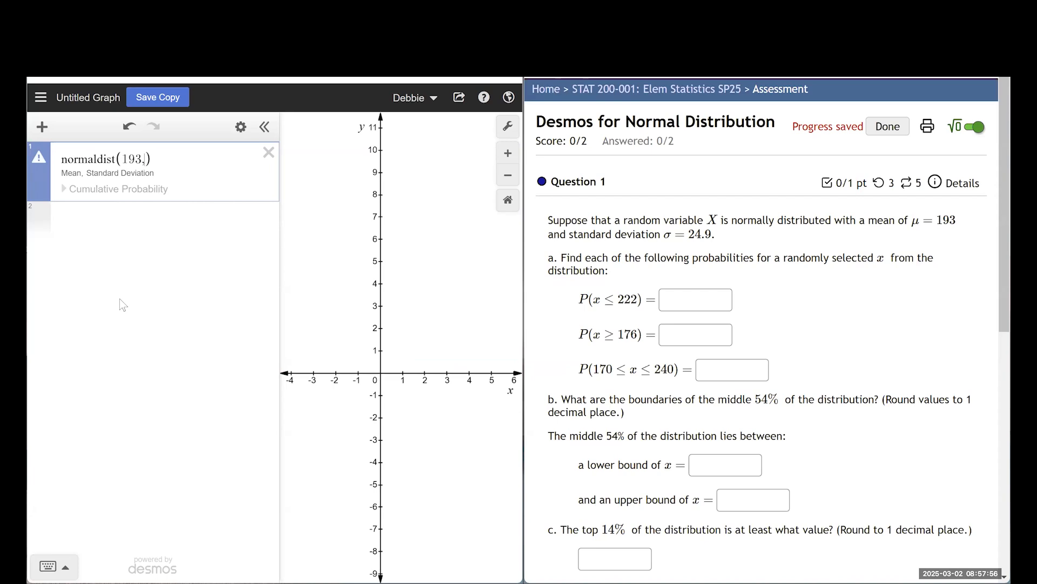
{"action": "type", "text": "24.9"}
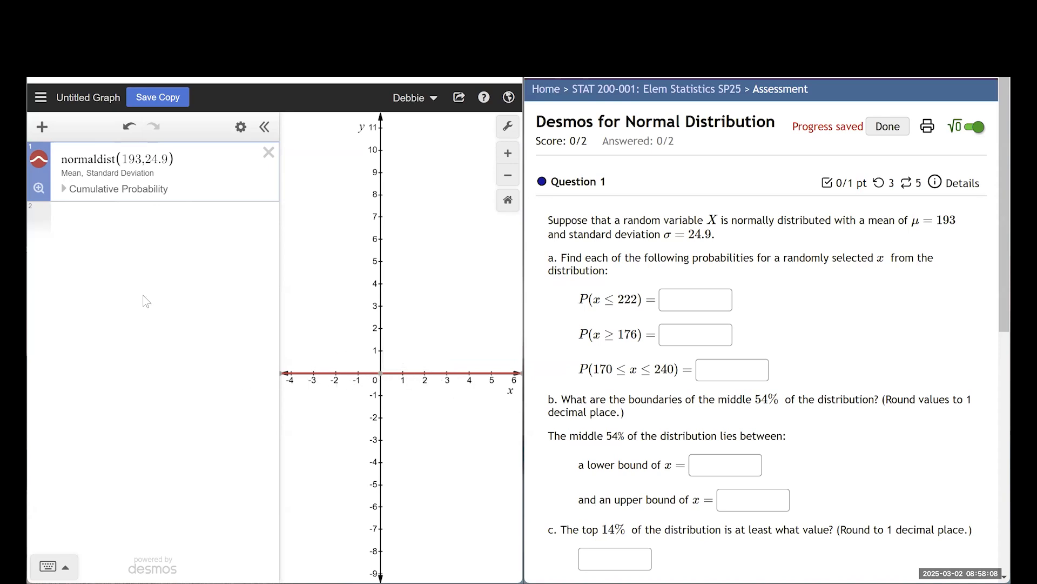
{"action": "left_click", "coordinate": [39, 190]}
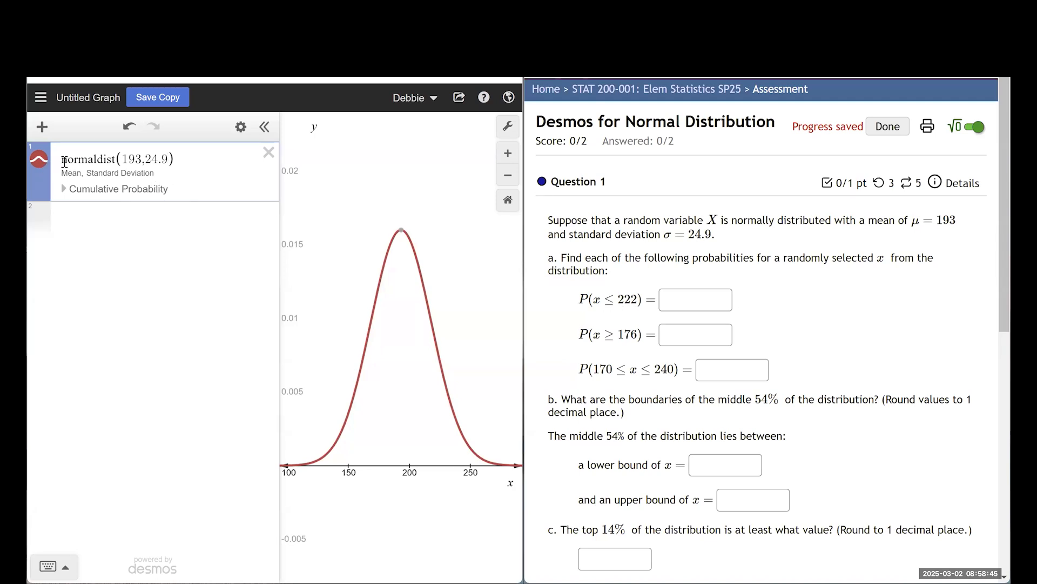
Step: Append .cdf(222) to the normaldist(193,24.9) expression
{"action": "left_click", "coordinate": [187, 161]}
{"action": "type", "text": ".cdf"}
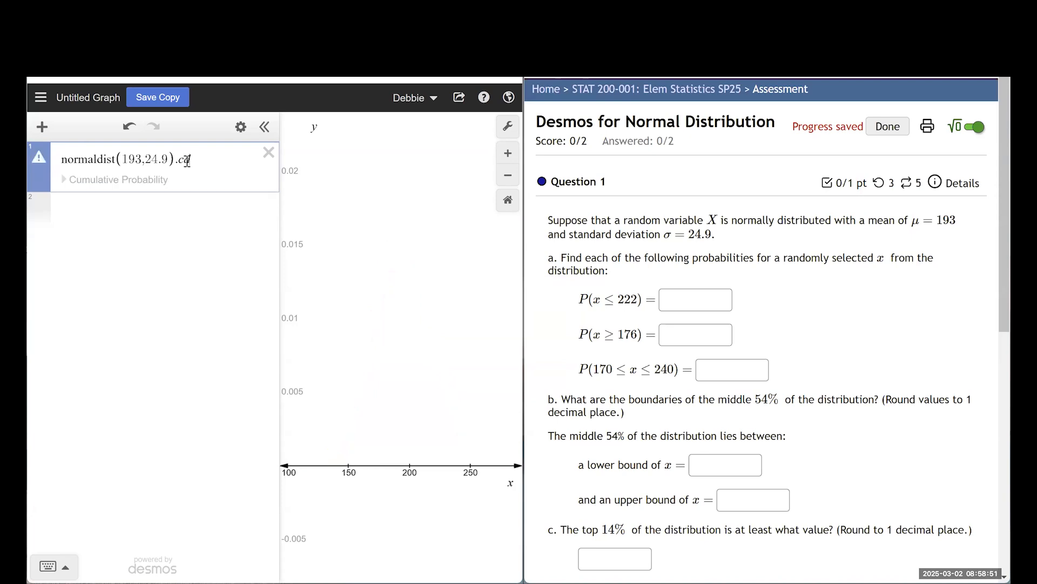
{"action": "type", "text": "(2"}
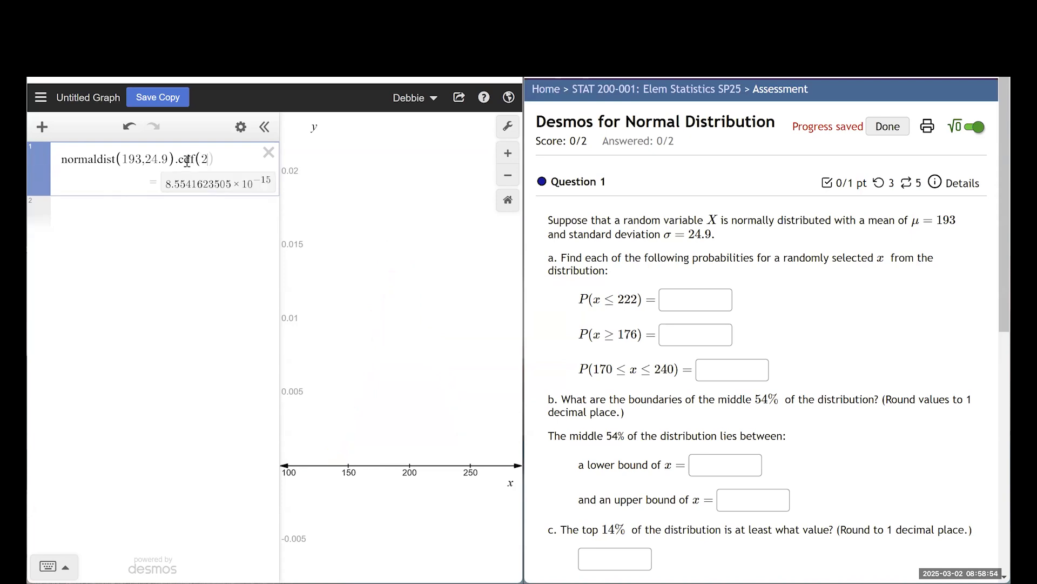
{"action": "type", "text": "22"}
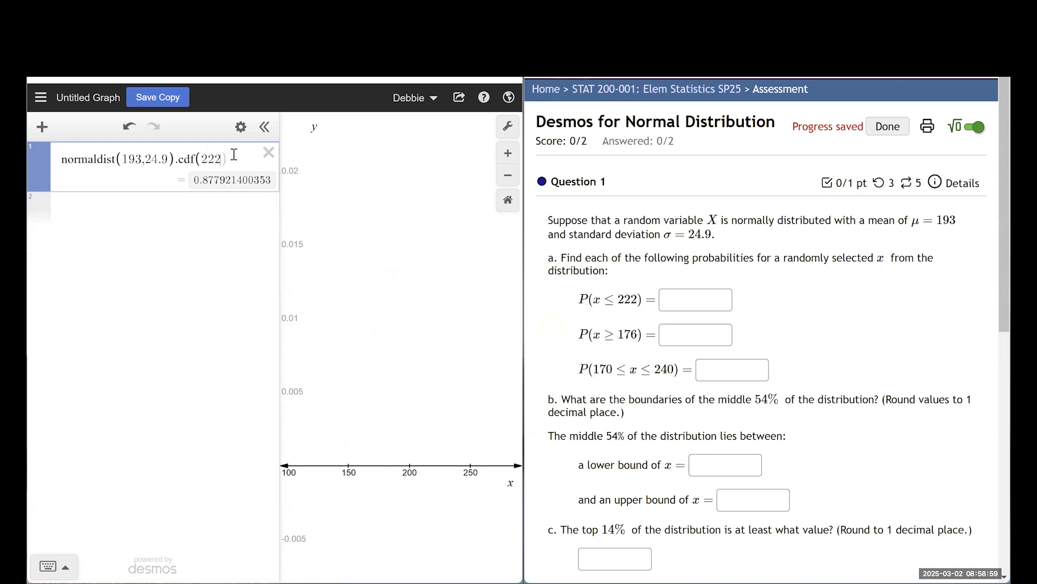
Step: Cut .cdf(222) from the expression and assign the distribution to the name N
{"action": "left_click_drag", "start_coordinate": [233, 154], "coordinate": [176, 162]}
{"action": "key", "text": "ctrl+c"}
{"action": "key", "text": "BackSpace"}
{"action": "left_click", "coordinate": [64, 158]}
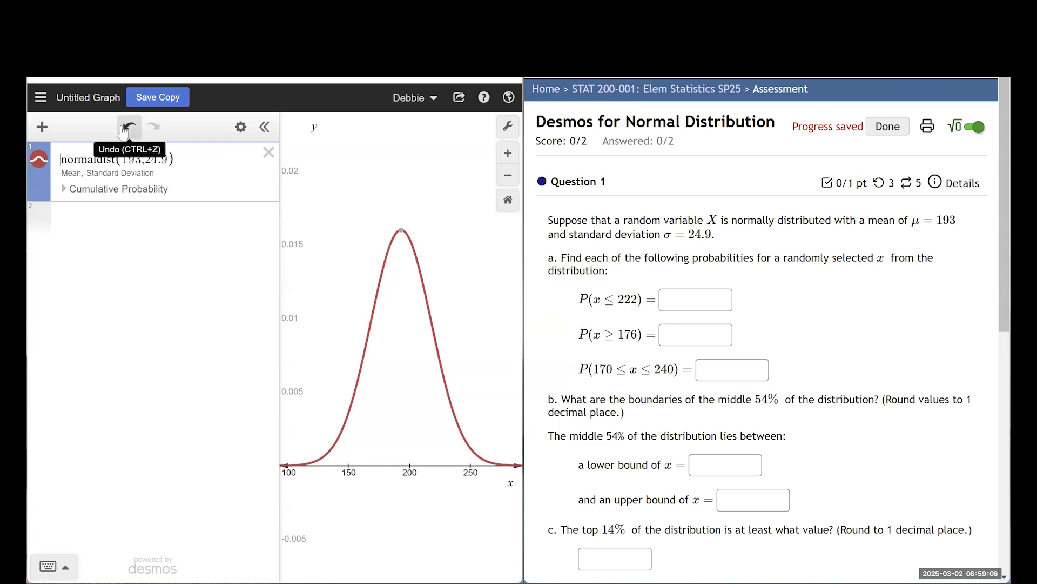
{"action": "type", "text": "N="}
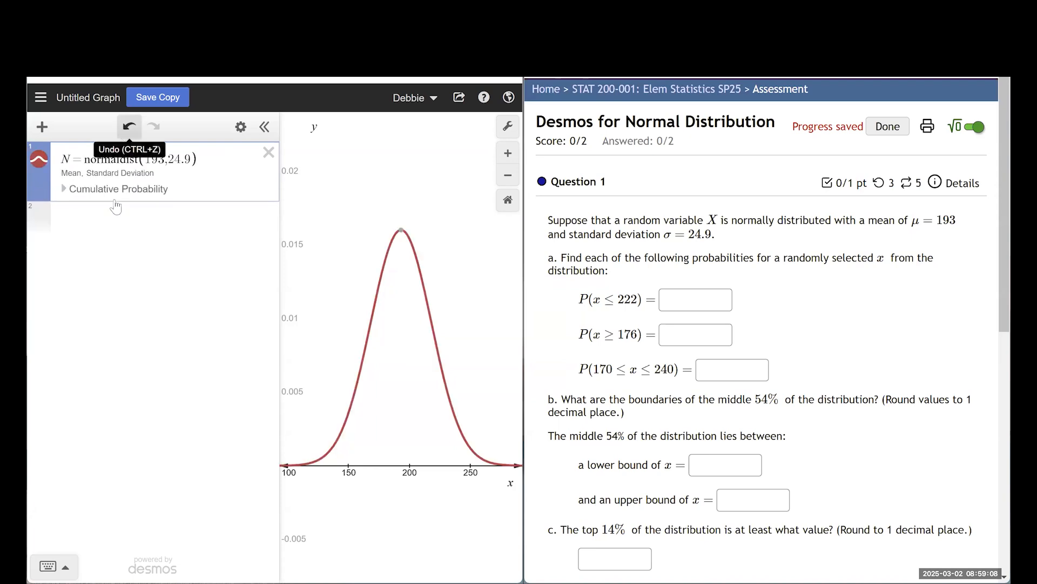
Step: Evaluate N.cdf(222) in a new expression on line 2 and delete that expression
{"action": "left_click", "coordinate": [96, 222]}
{"action": "type", "text": "N"}
{"action": "key", "text": "ctrl+v"}
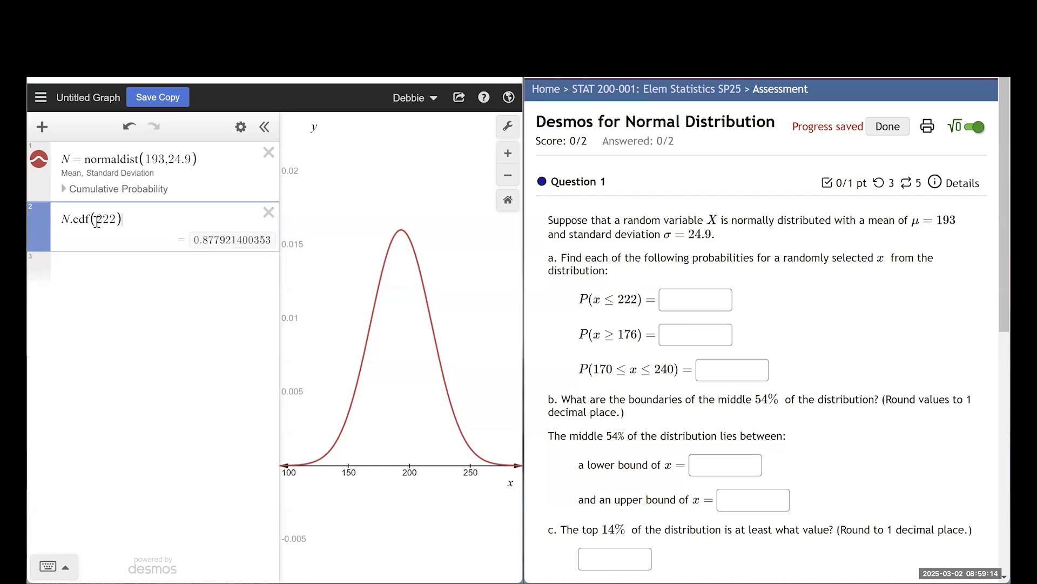
{"action": "left_click", "coordinate": [270, 214]}
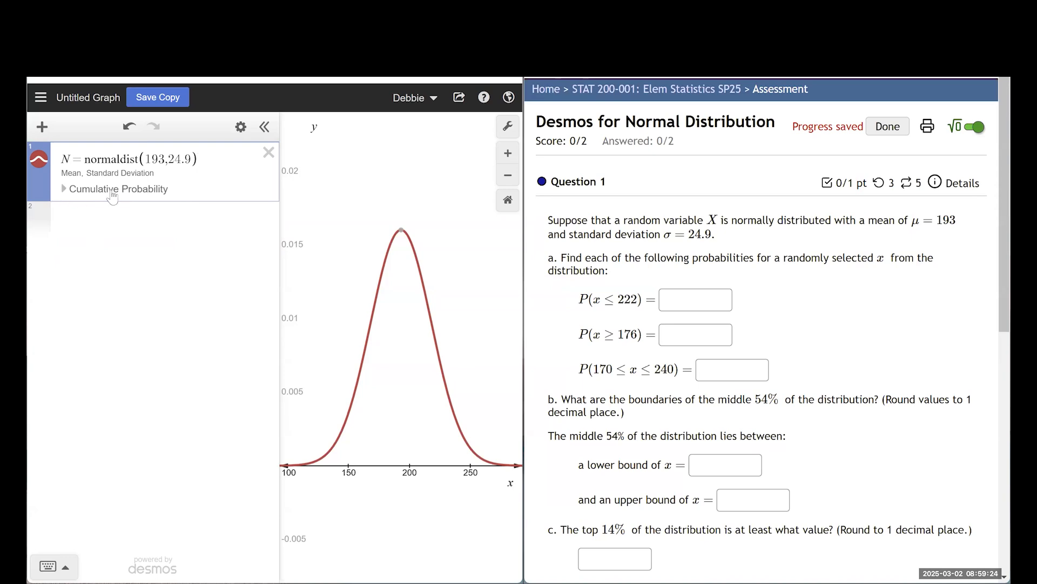
Step: Show the cumulative probability for N, using the Left region with an upper bound of 222
{"action": "left_click", "coordinate": [64, 189]}
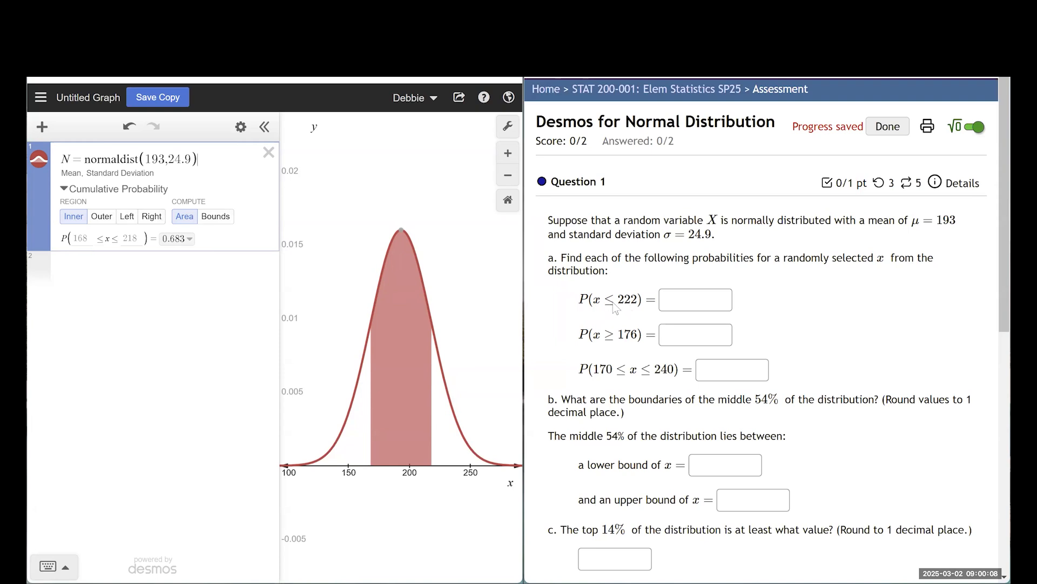
{"action": "left_click", "coordinate": [128, 219]}
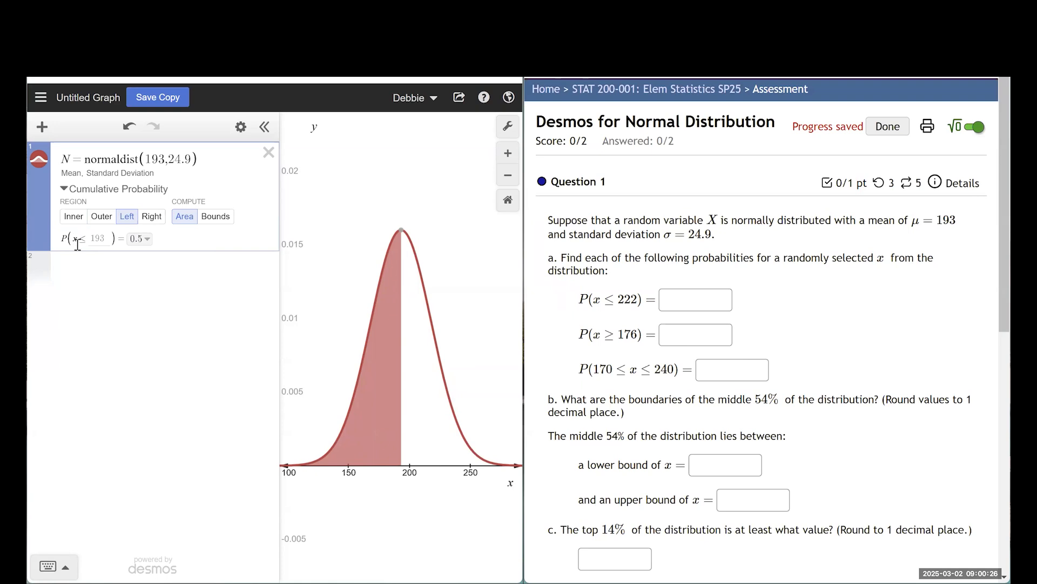
{"action": "left_click", "coordinate": [101, 238]}
{"action": "left_click", "coordinate": [97, 238]}
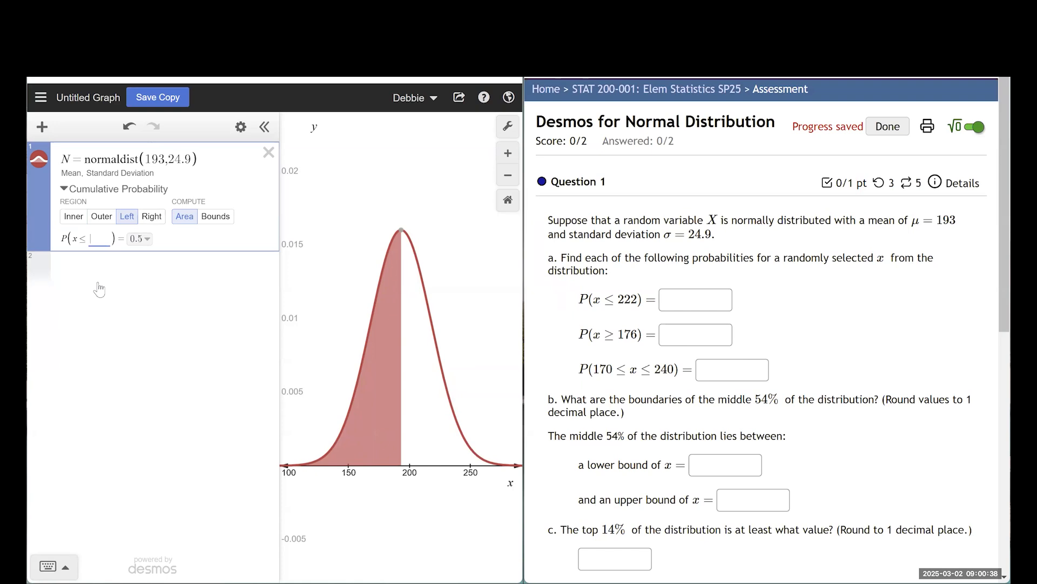
{"action": "type", "text": "22"}
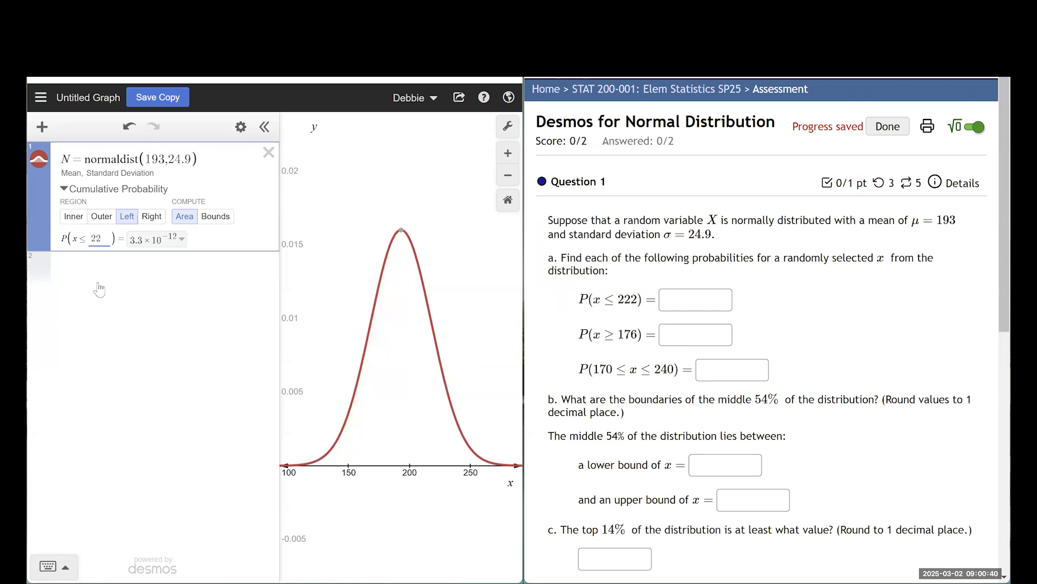
{"action": "type", "text": "2"}
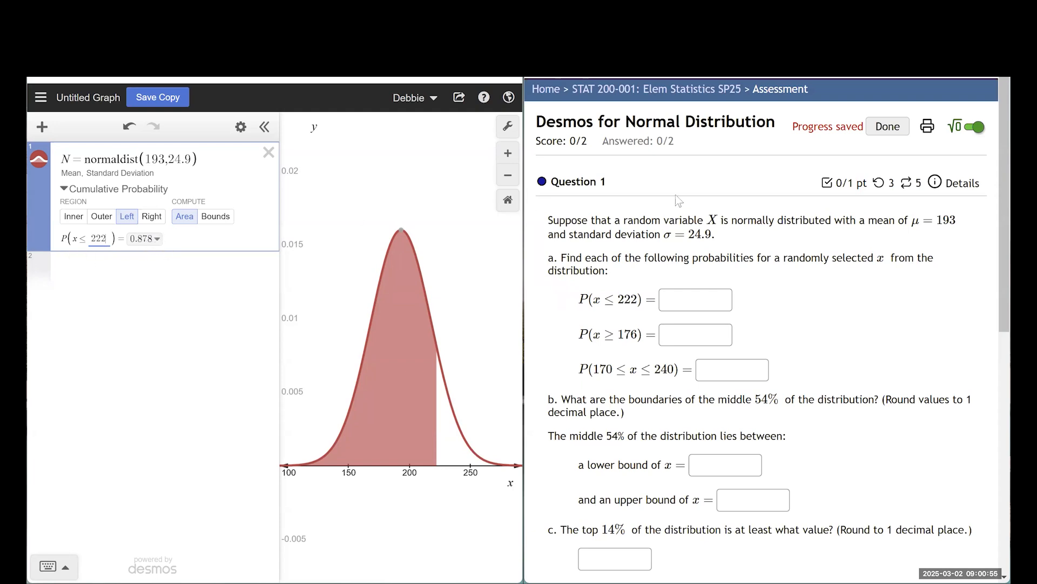
Step: Expand the cumulative probability to full precision and copy it into a new expression
{"action": "left_click", "coordinate": [158, 239]}
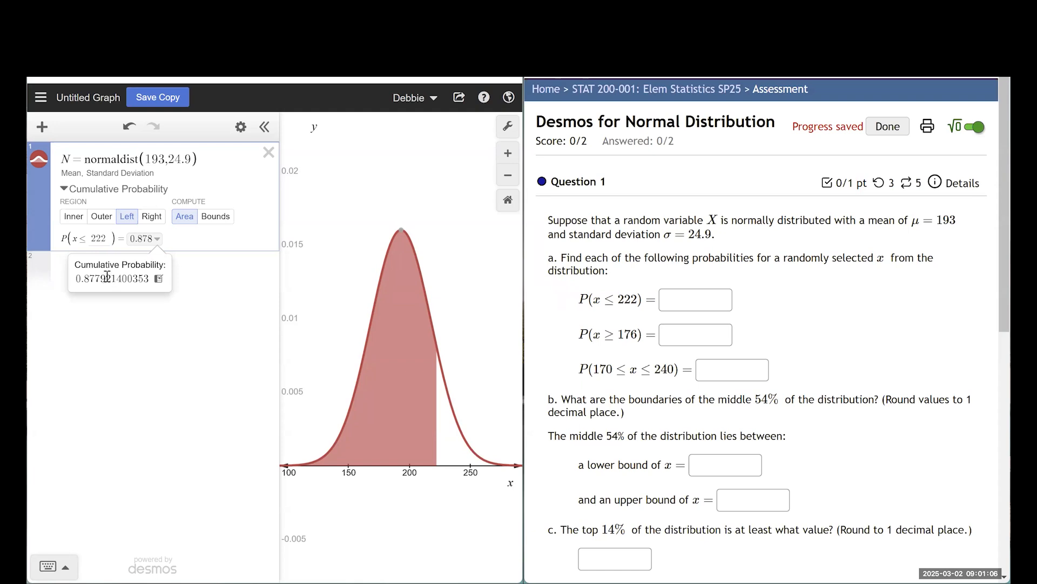
{"action": "left_click", "coordinate": [703, 299]}
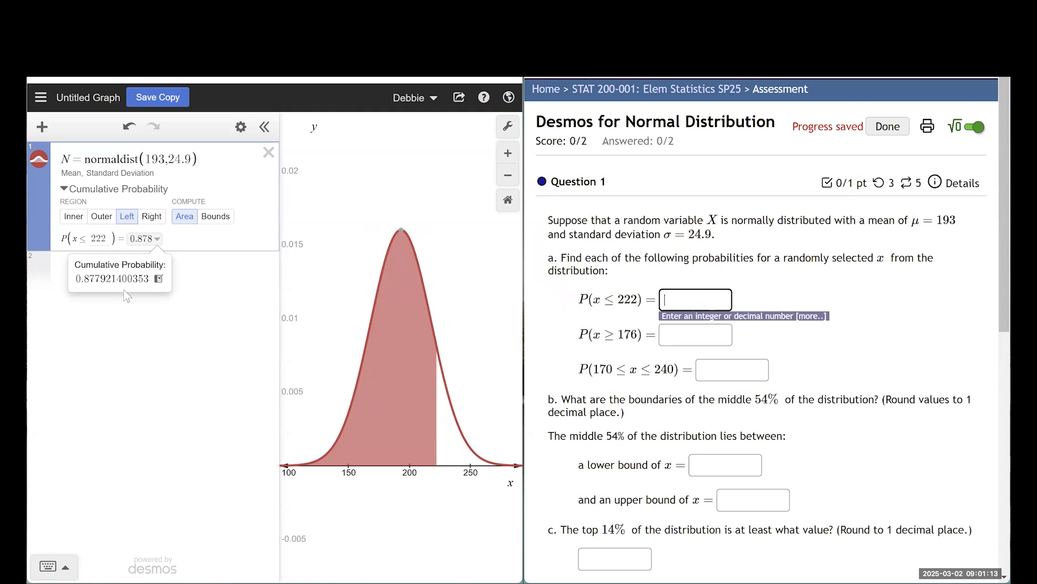
{"action": "left_click", "coordinate": [155, 239]}
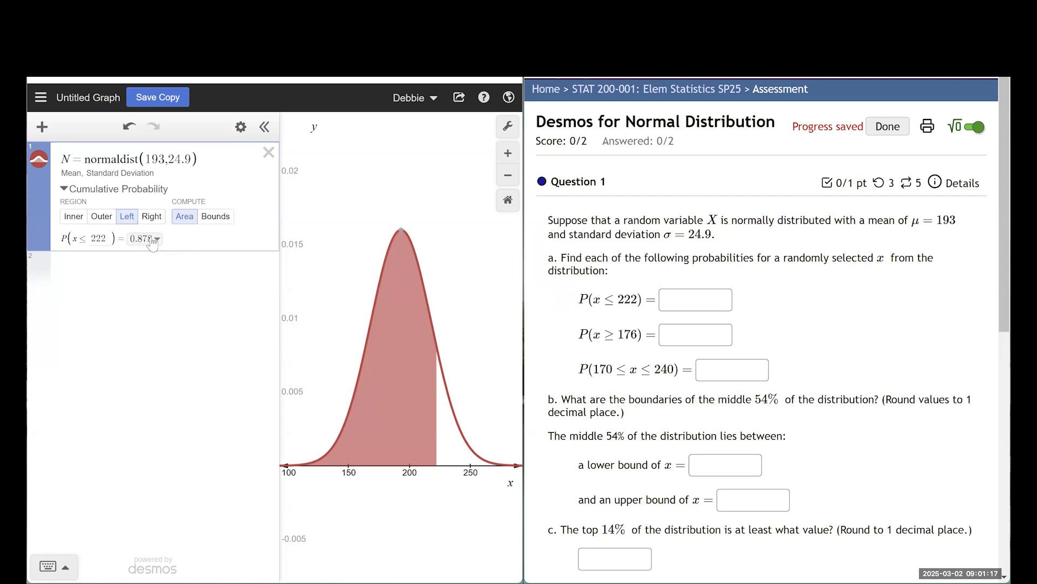
{"action": "left_click", "coordinate": [152, 241]}
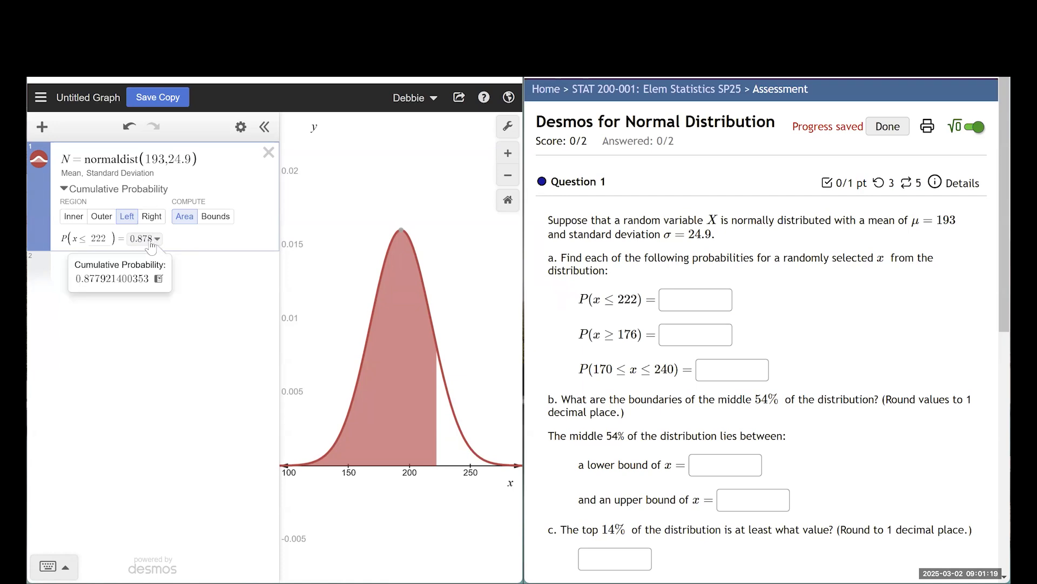
{"action": "left_click", "coordinate": [158, 279]}
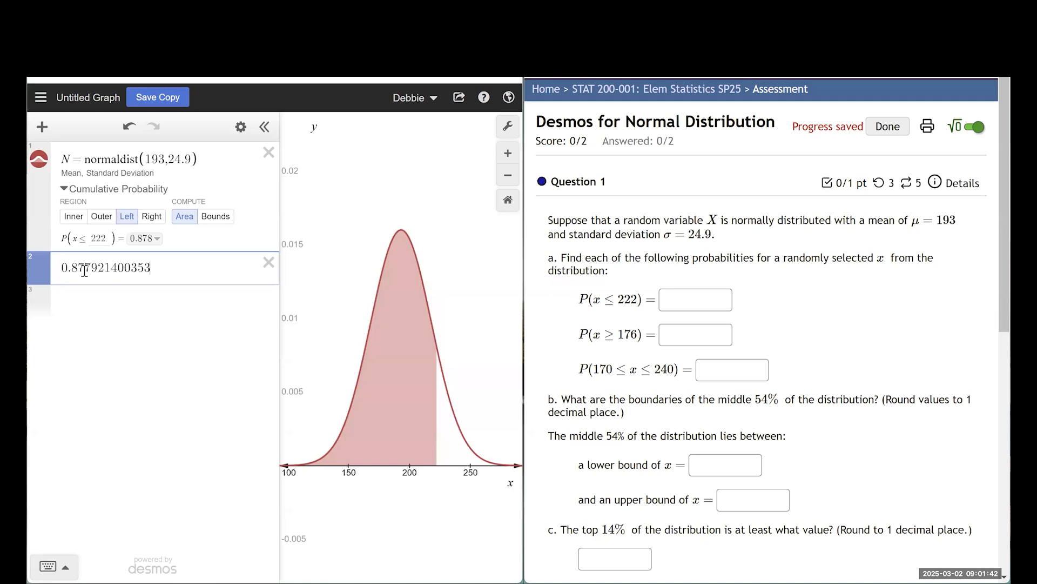
Step: Copy the full-precision probability into an expression once more and delete the duplicate line
{"action": "left_click", "coordinate": [157, 240]}
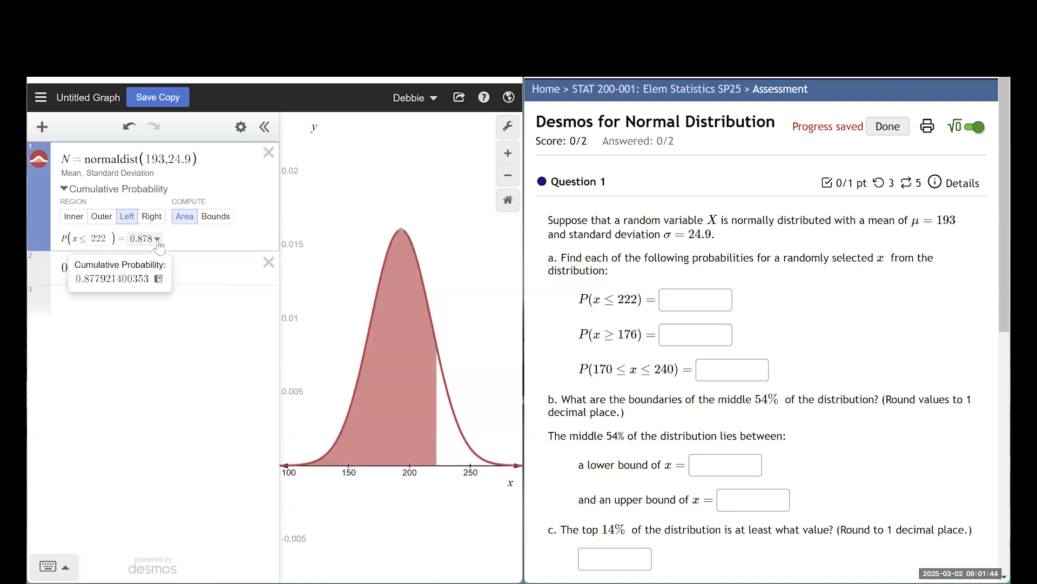
{"action": "left_click", "coordinate": [159, 279]}
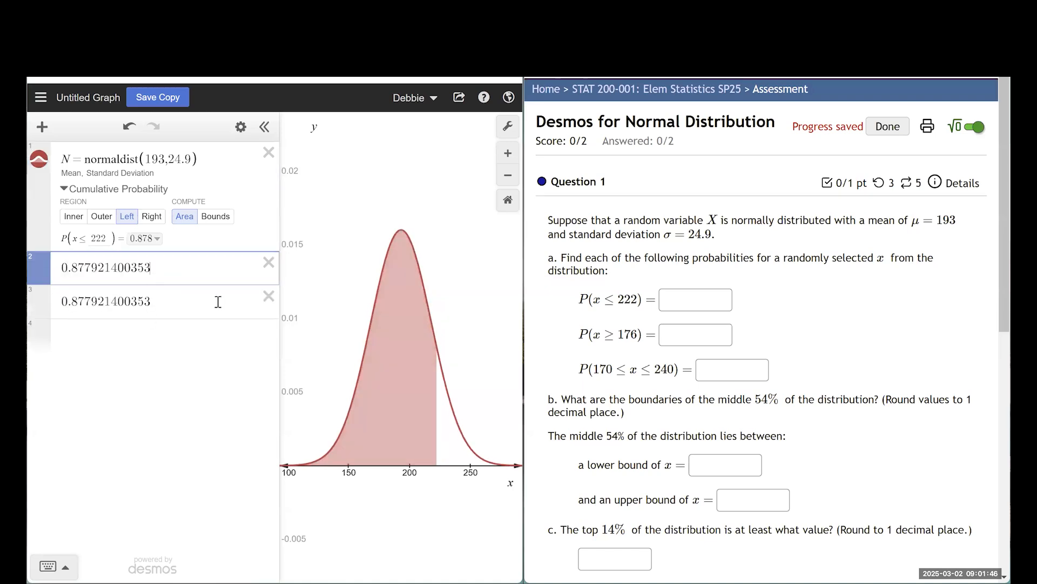
{"action": "left_click", "coordinate": [268, 297]}
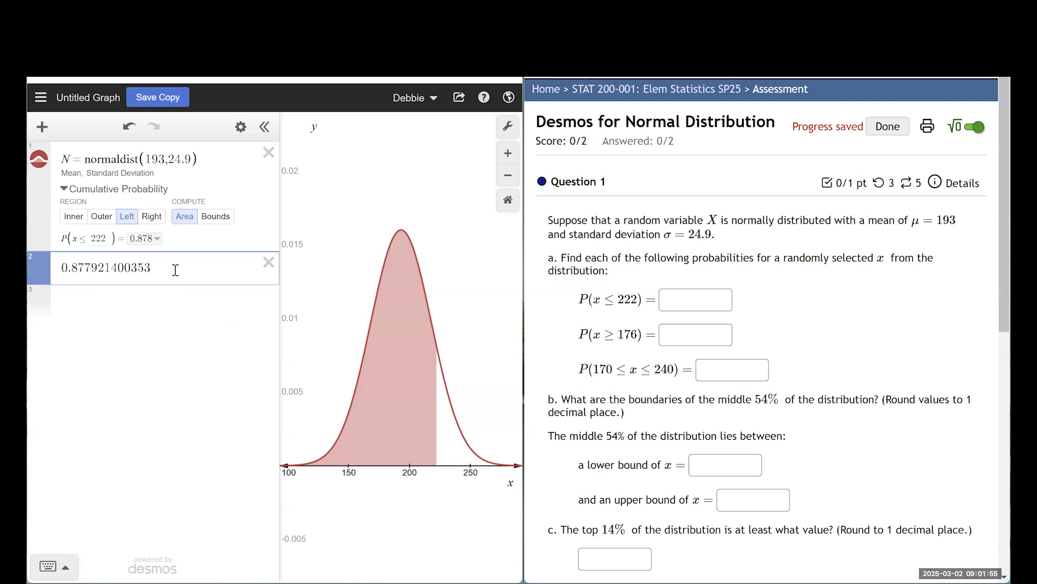
Step: Answer P(x ≤ 222) with 0.8779 in Question 1 and submit it
{"action": "left_click", "coordinate": [676, 296]}
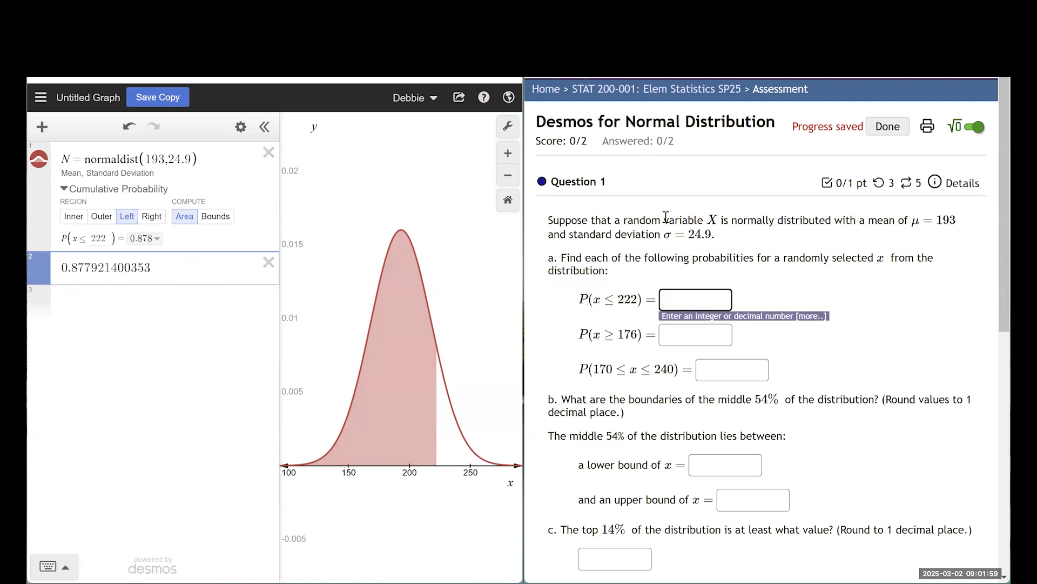
{"action": "type", "text": "0.8"}
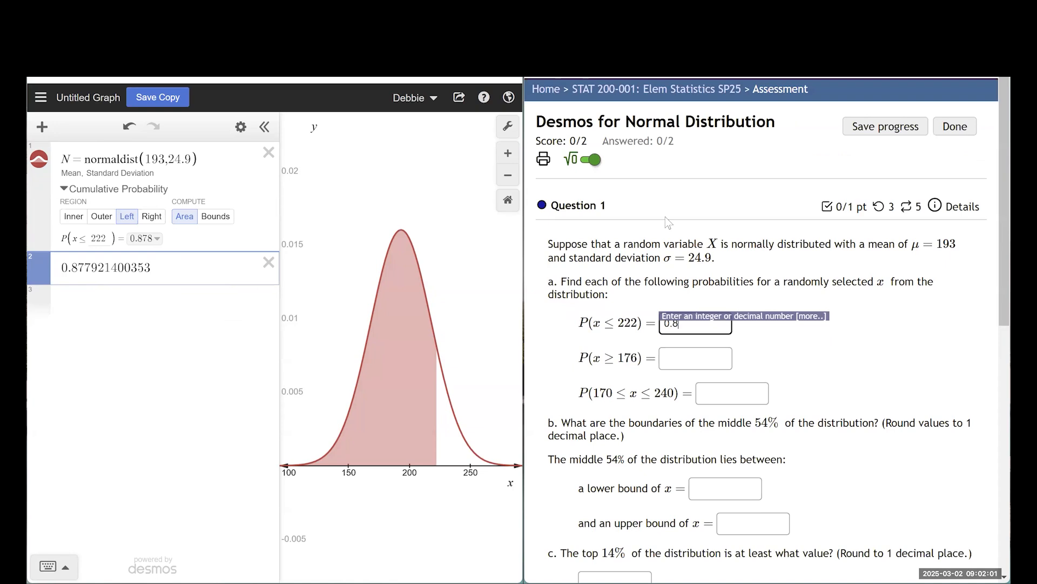
{"action": "type", "text": "779"}
{"action": "key", "text": "Return"}
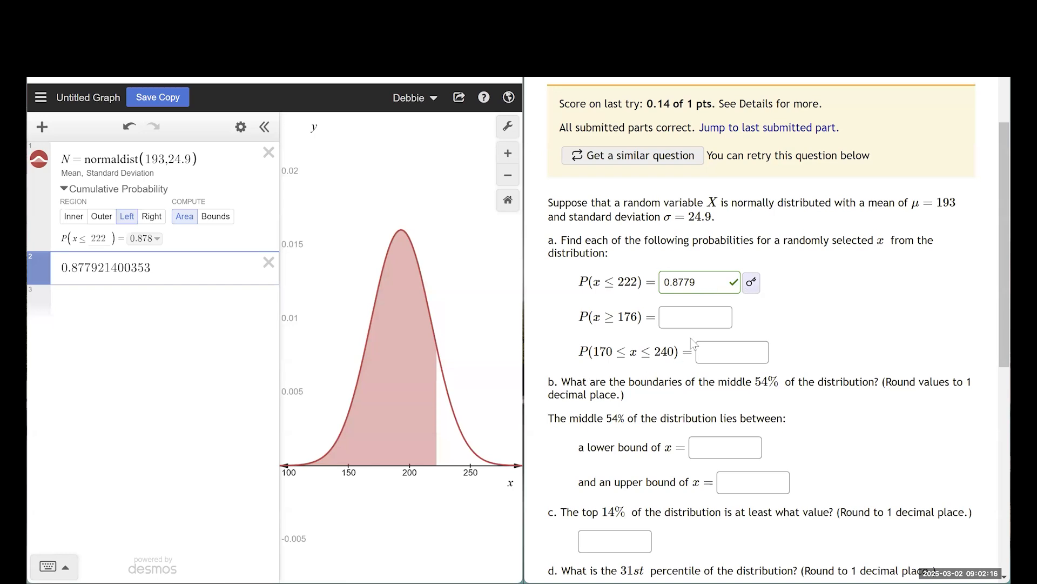
Step: Delete the copied probability value from line 2 and duplicate the N = normaldist(193,24.9) expression
{"action": "left_click", "coordinate": [269, 265]}
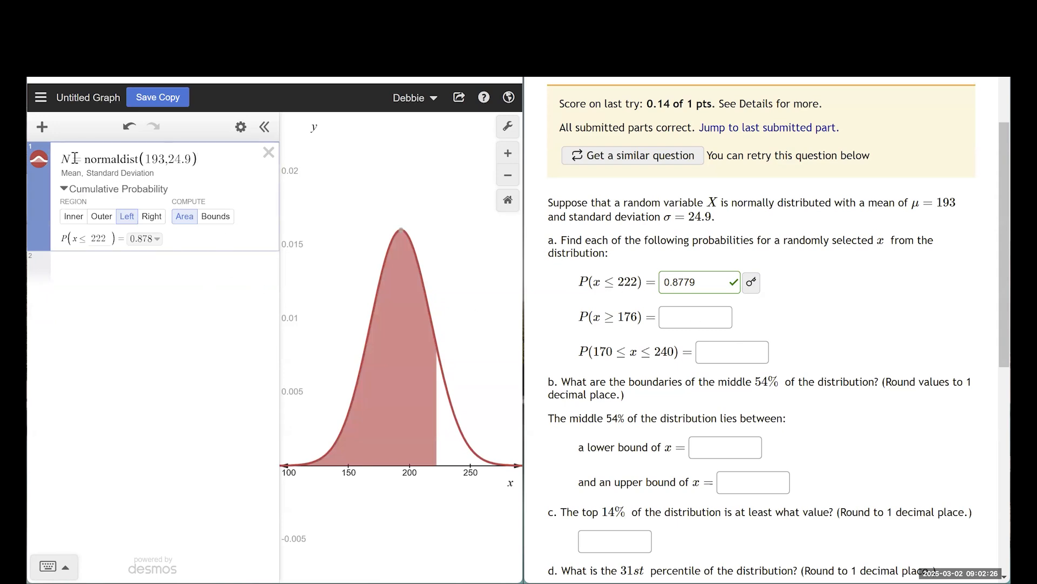
{"action": "left_click", "coordinate": [241, 126]}
{"action": "left_click", "coordinate": [233, 158]}
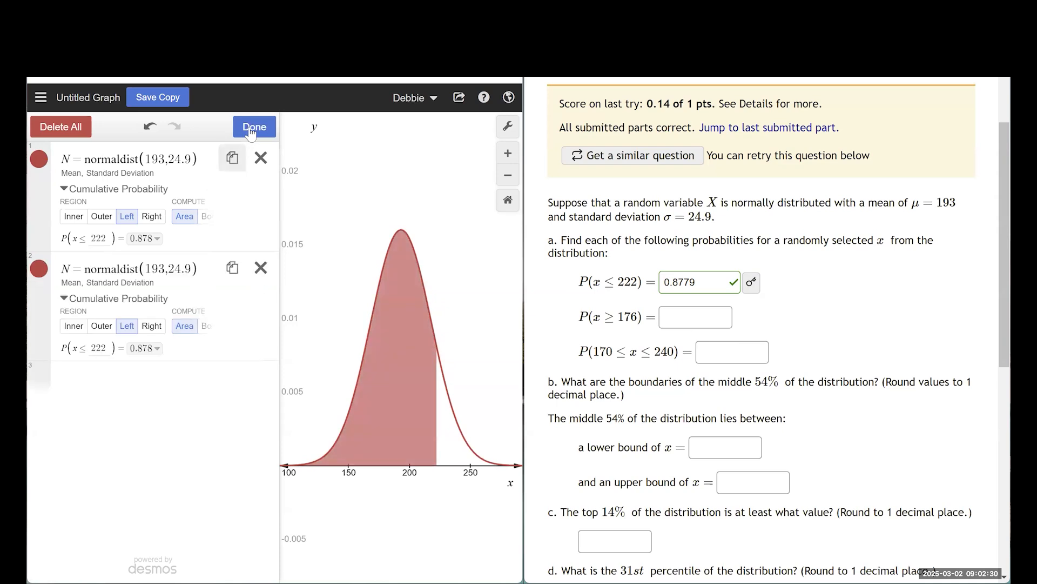
Step: Remove the "N =" label from the duplicated normaldist(193,24.9) expression and hide the original expression's graph
{"action": "left_click", "coordinate": [252, 128]}
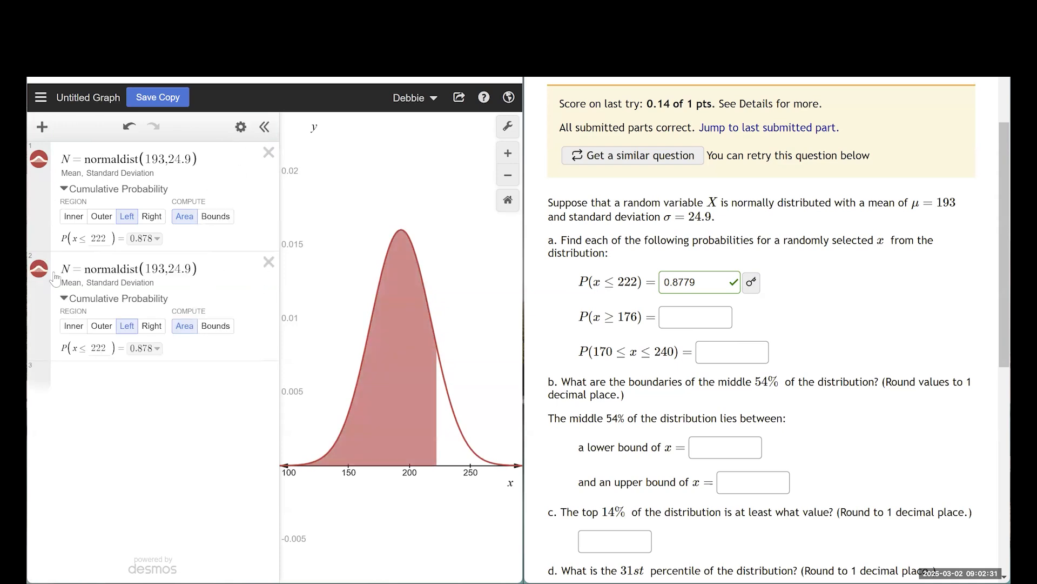
{"action": "left_click", "coordinate": [122, 127]}
{"action": "key", "text": "BackSpace"}
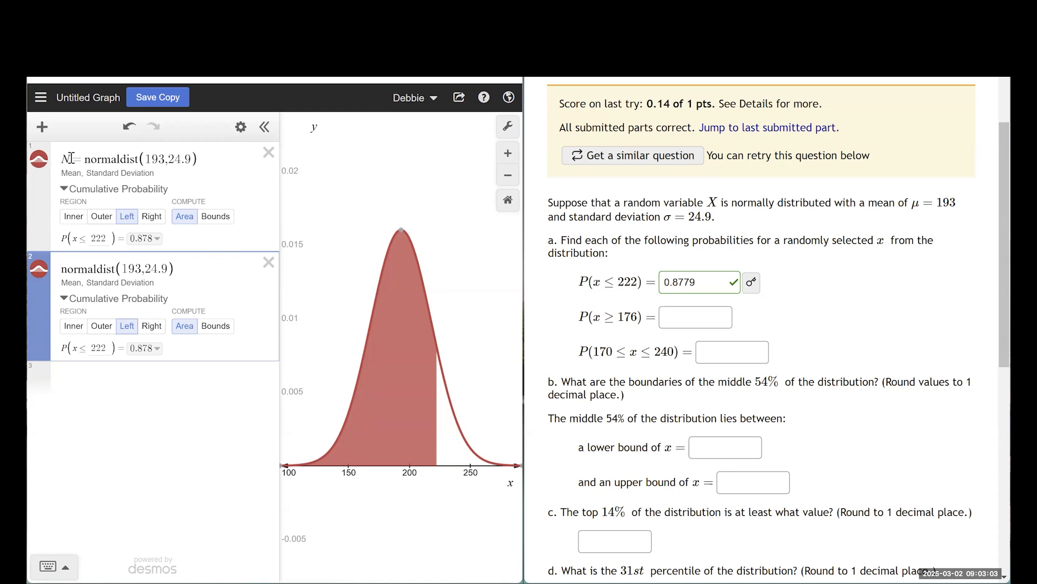
{"action": "left_click", "coordinate": [40, 162]}
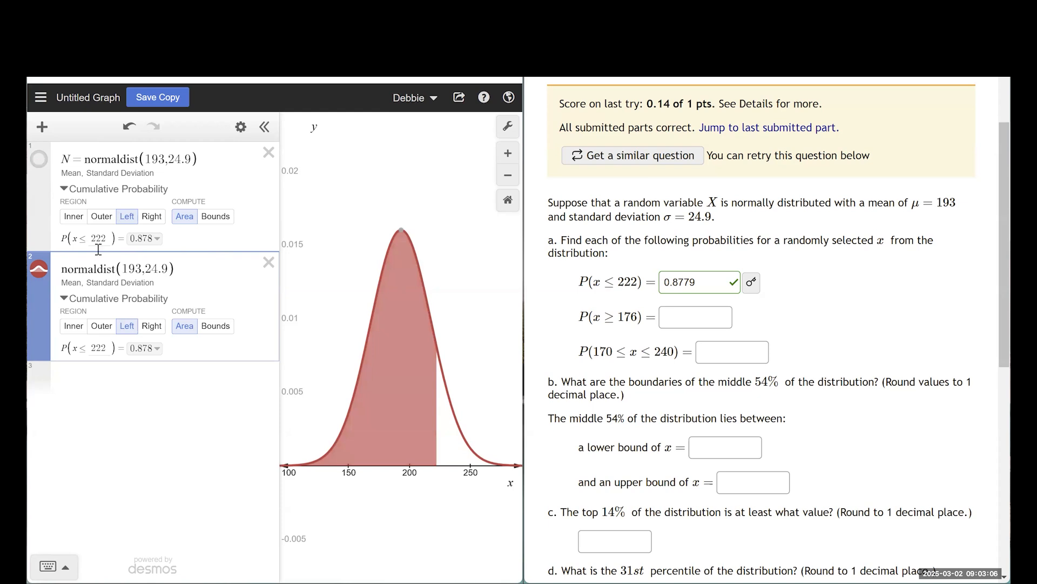
{"action": "left_click", "coordinate": [40, 161]}
{"action": "left_click", "coordinate": [40, 161]}
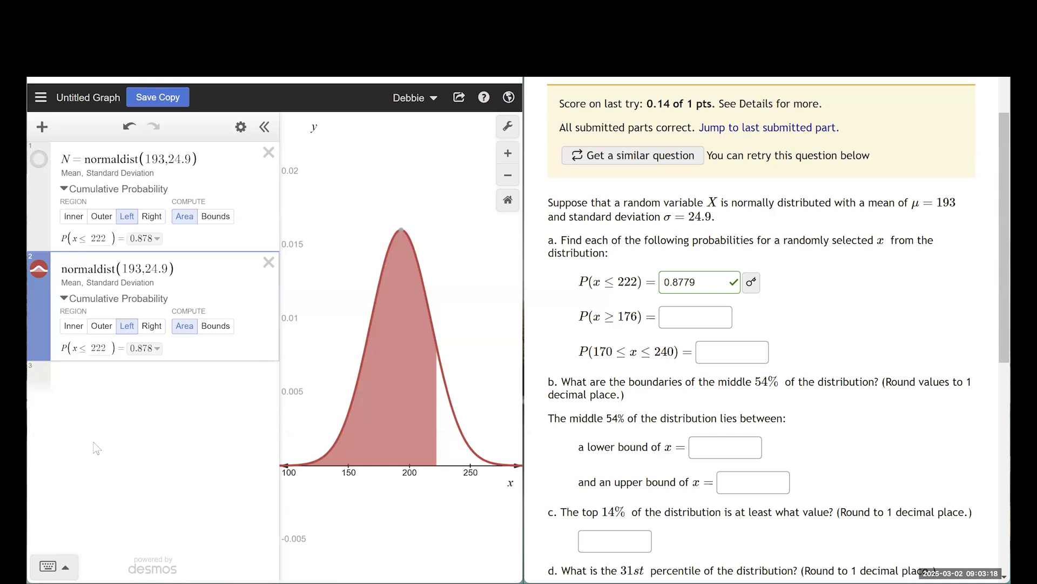
Step: Set the duplicated distribution's cumulative probability to the Right region with x ≥ 176
{"action": "left_click", "coordinate": [150, 327]}
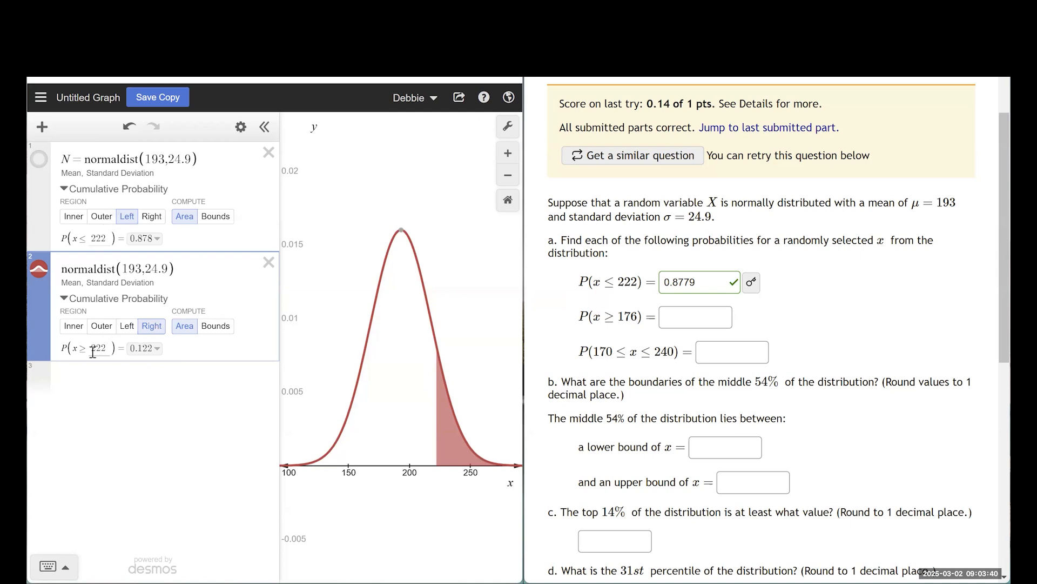
{"action": "left_click_drag", "start_coordinate": [108, 348], "coordinate": [93, 349]}
{"action": "type", "text": "176"}
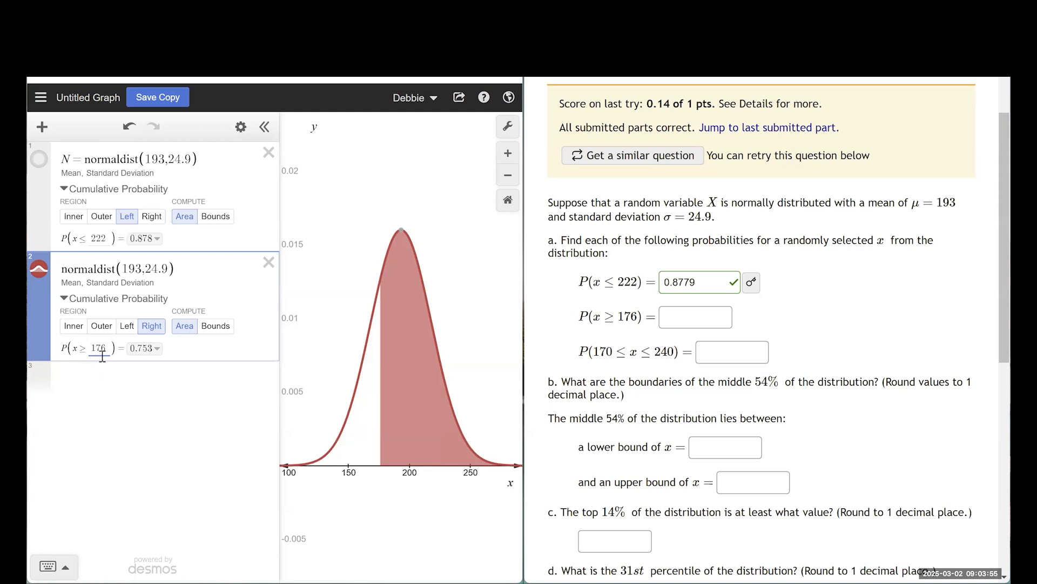
Step: Show the full-precision probability, answer P(x ≥ 176) with 0.7526 in Question 1 and submit it
{"action": "left_click", "coordinate": [157, 349]}
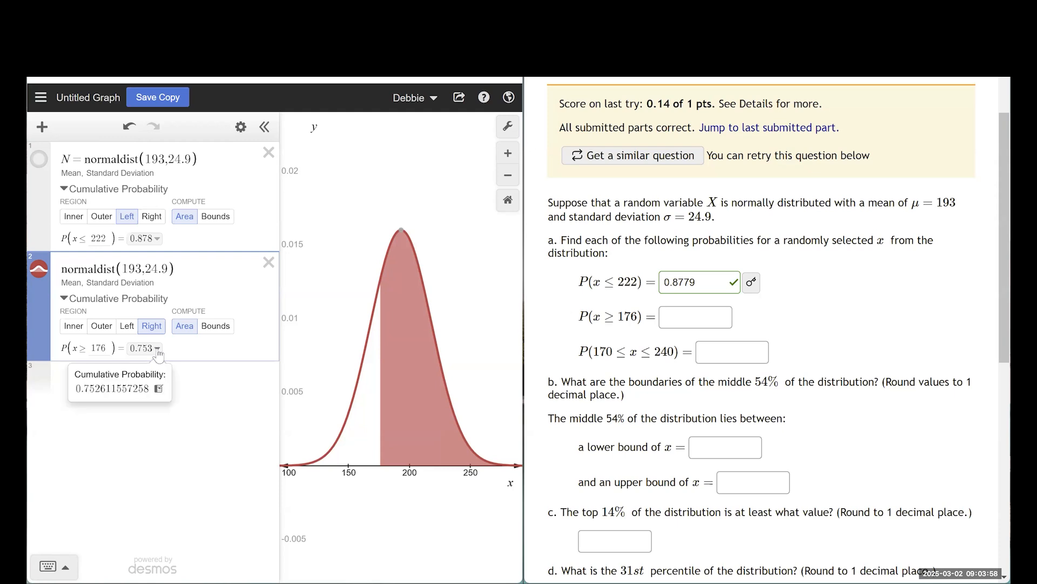
{"action": "left_click", "coordinate": [699, 318]}
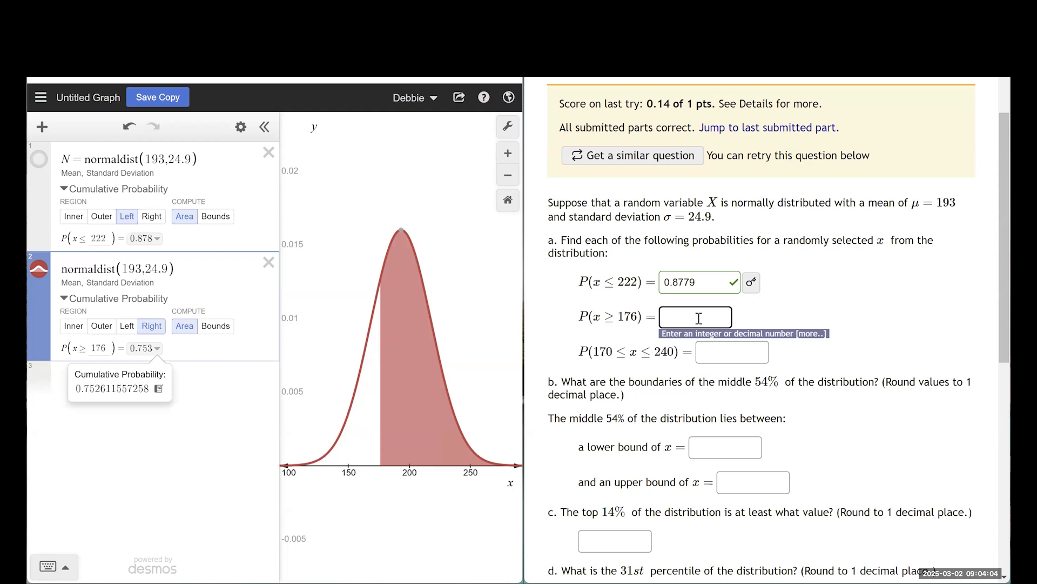
{"action": "type", "text": "0.7"}
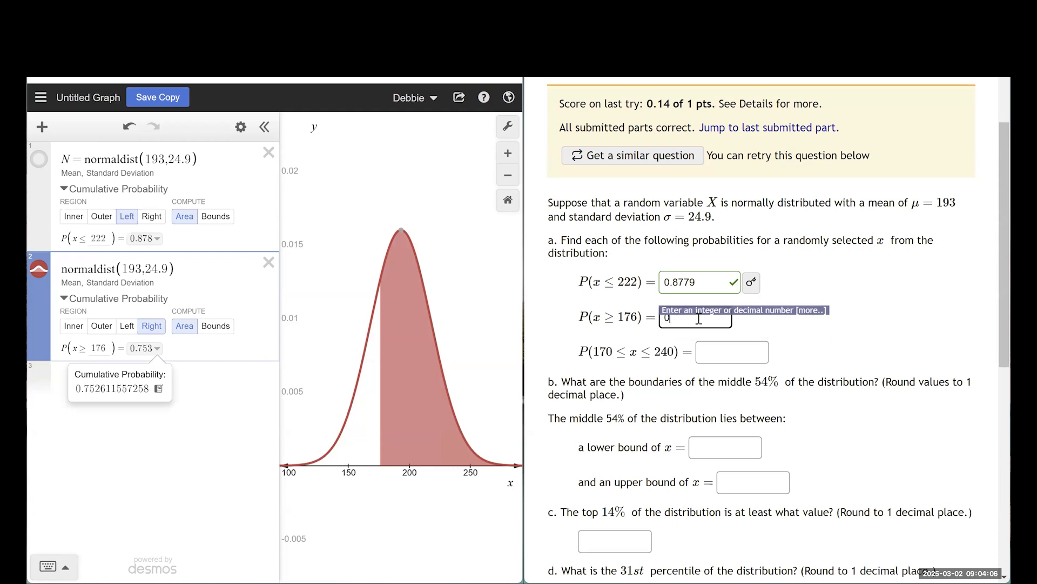
{"action": "type", "text": "26"}
{"action": "key", "text": "Return"}
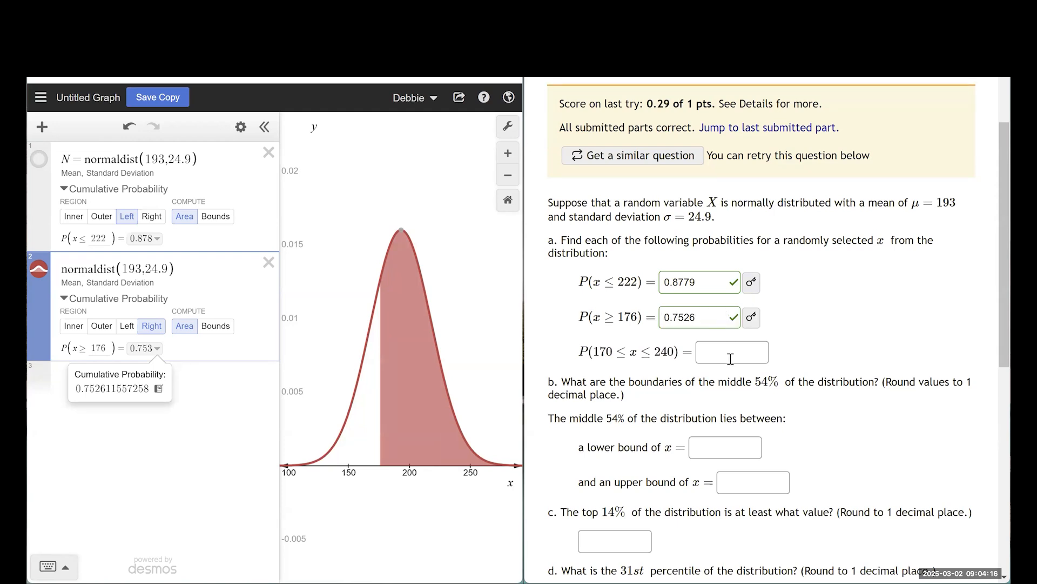
Step: Delete the hidden original expression and set the remaining distribution to the Inner region with 170 ≤ x ≤ 240
{"action": "left_click", "coordinate": [269, 153]}
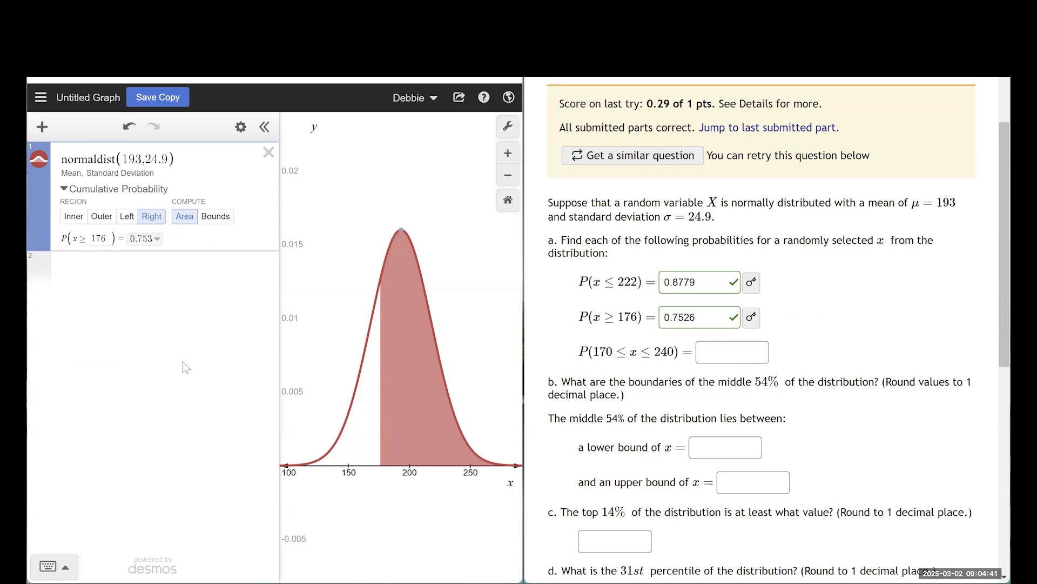
{"action": "left_click", "coordinate": [74, 217]}
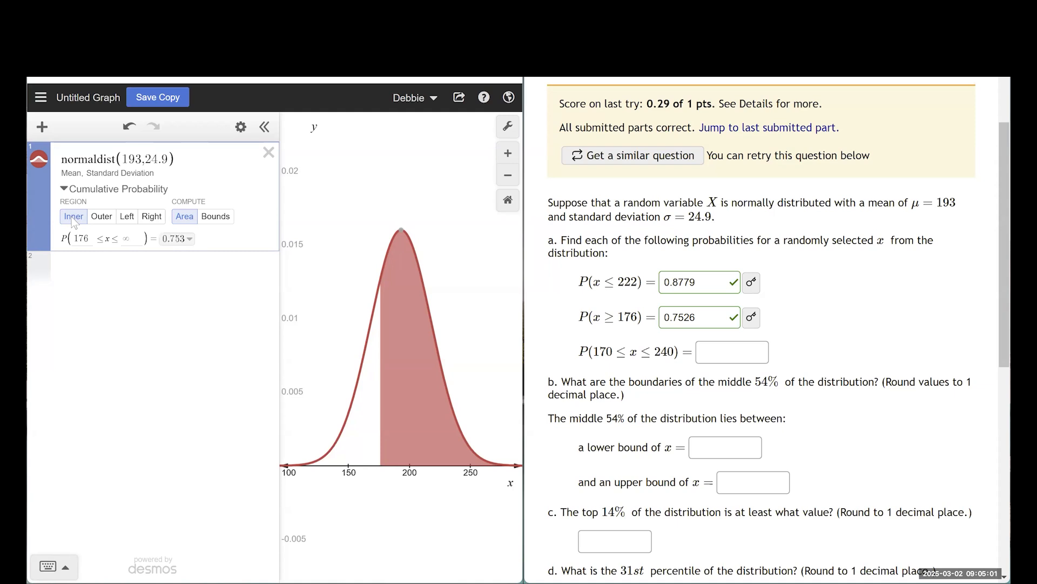
{"action": "left_click", "coordinate": [152, 219]}
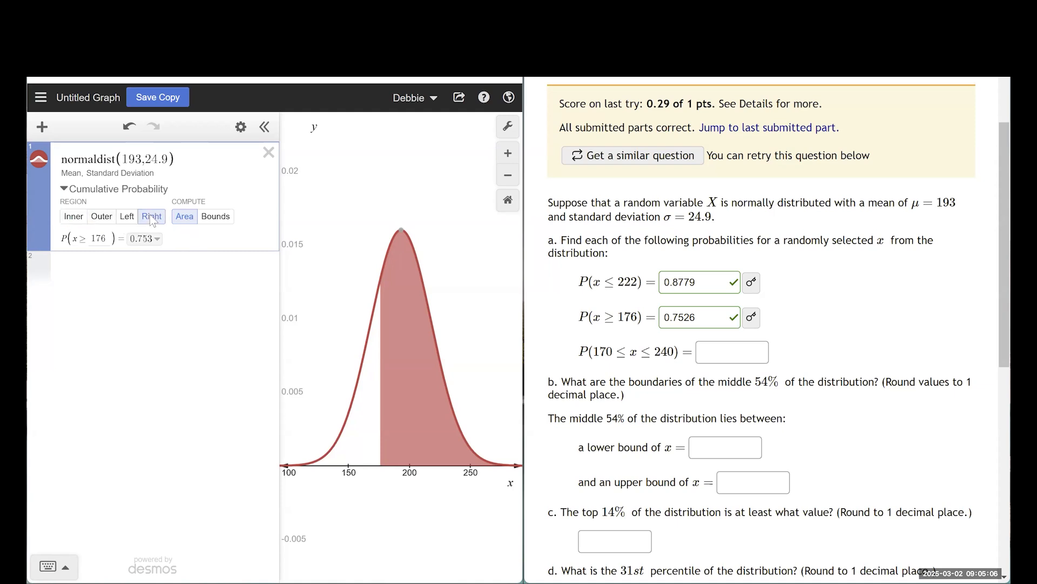
{"action": "left_click", "coordinate": [73, 216]}
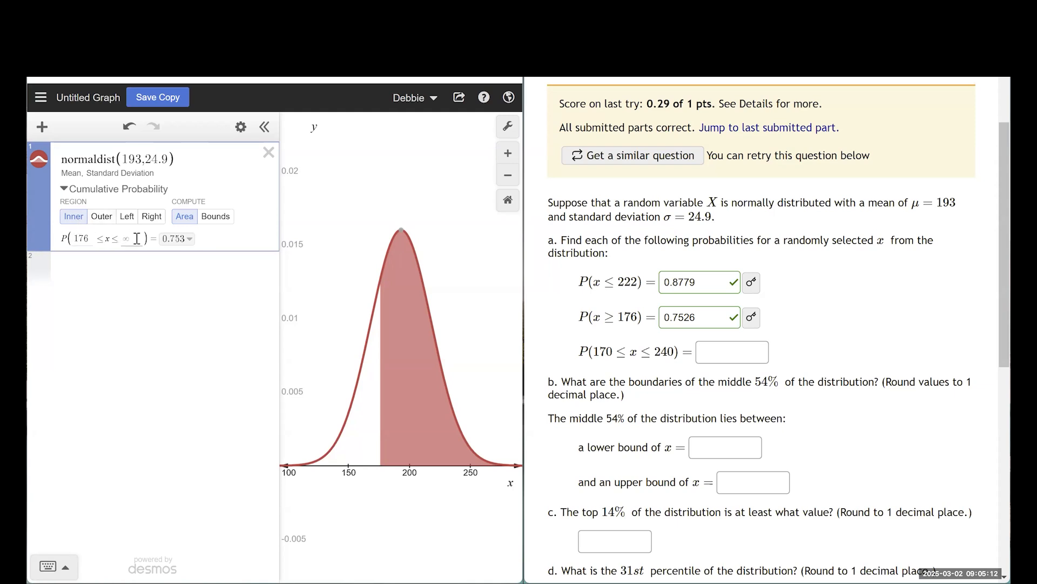
{"action": "left_click", "coordinate": [88, 238]}
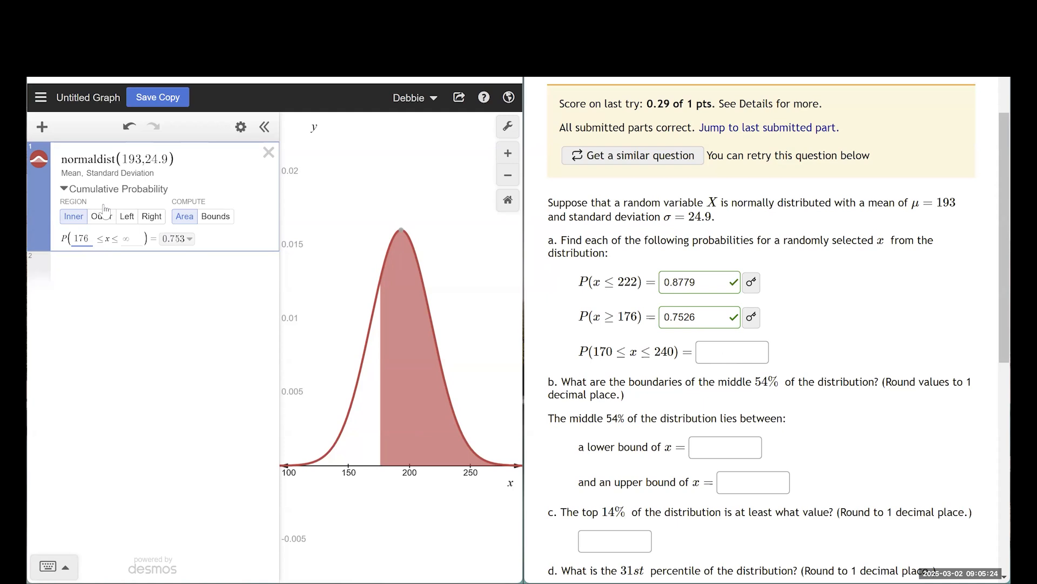
{"action": "key", "text": "BackSpace"}
{"action": "type", "text": "0"}
{"action": "key", "text": "Tab"}
{"action": "type", "text": "240"}
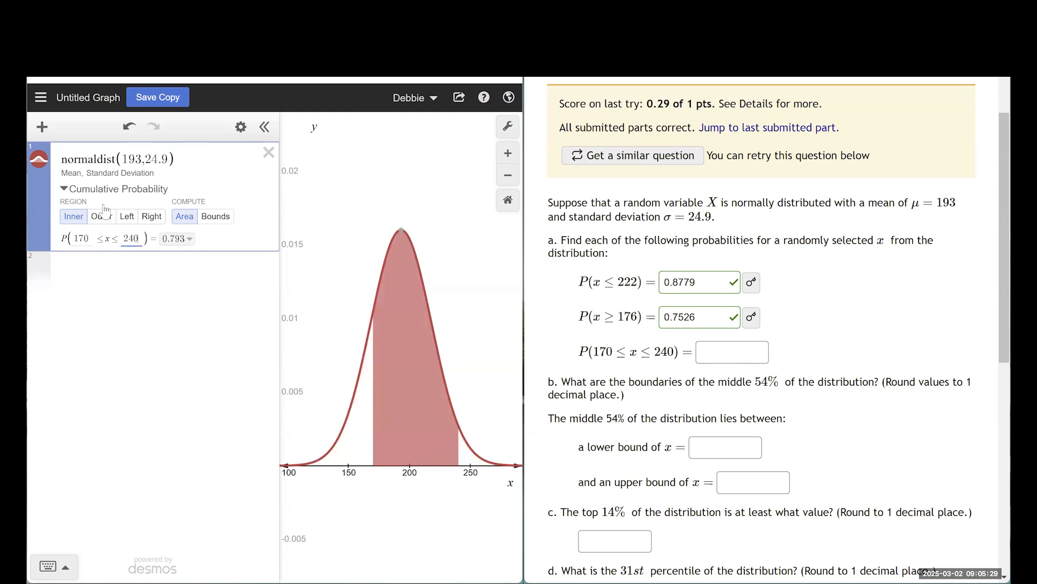
Step: Show the full-precision probability, answer P(170 ≤ x ≤ 240) with 0.7926 and submit it
{"action": "left_click", "coordinate": [189, 238]}
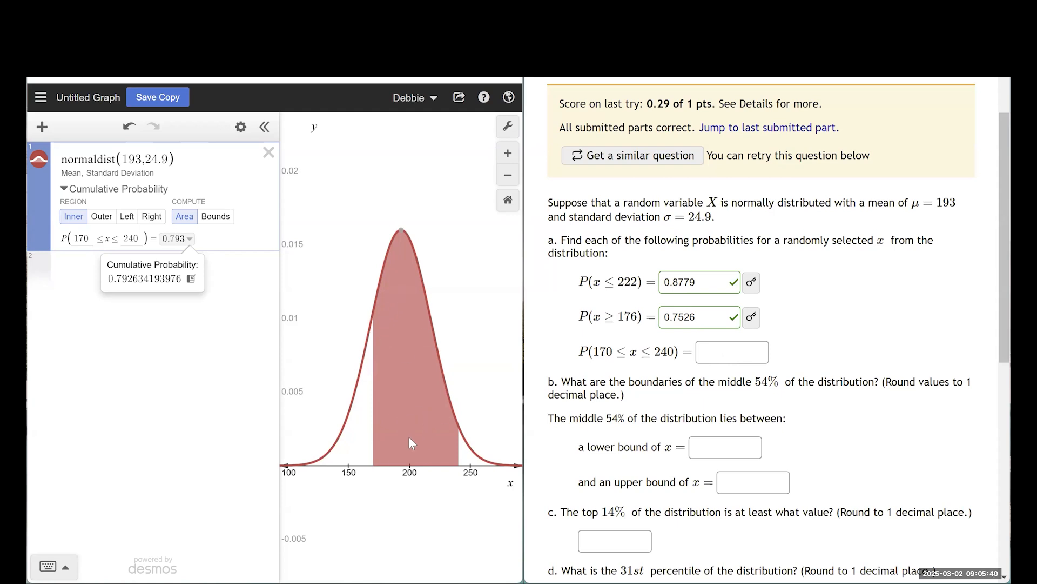
{"action": "left_click", "coordinate": [727, 354]}
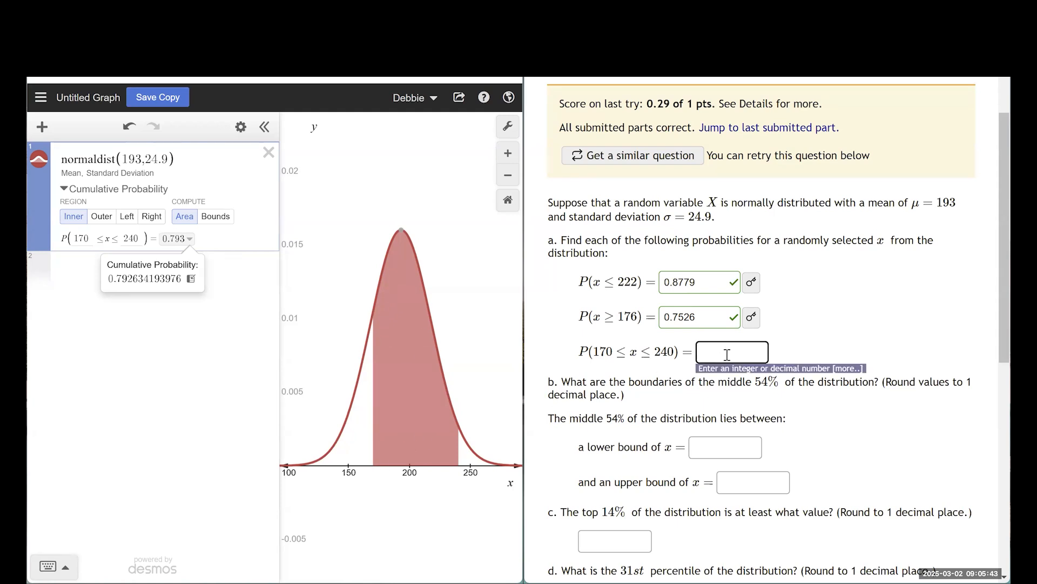
{"action": "type", "text": "0.7926"}
{"action": "key", "text": "Return"}
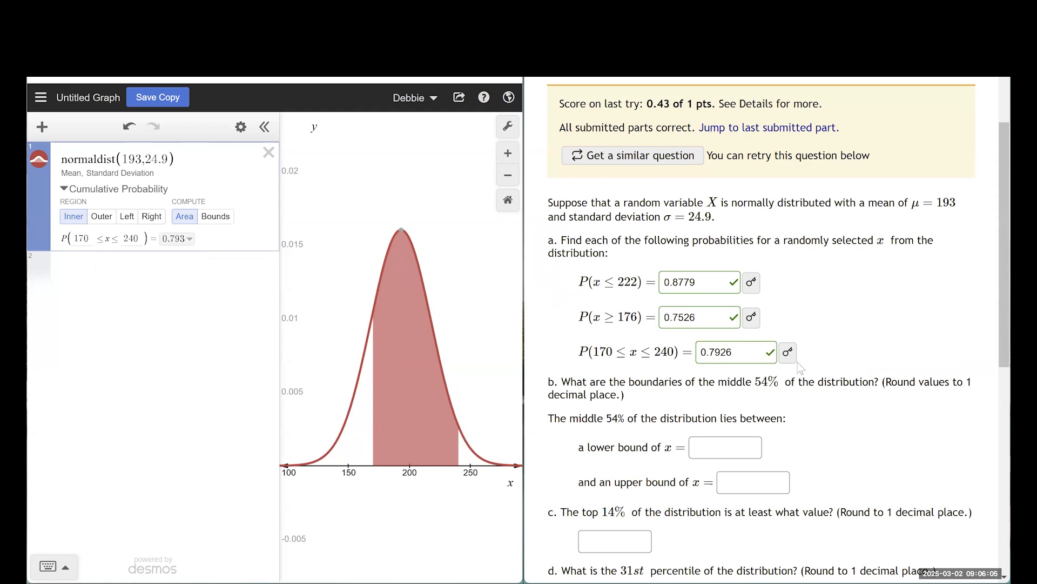
Step: Switch the Inner region to compute Bounds and set its probability to 0.54 for the middle 54% in part b
{"action": "scroll", "coordinate": [800, 367], "scroll_direction": "down", "scroll_amount": 1}
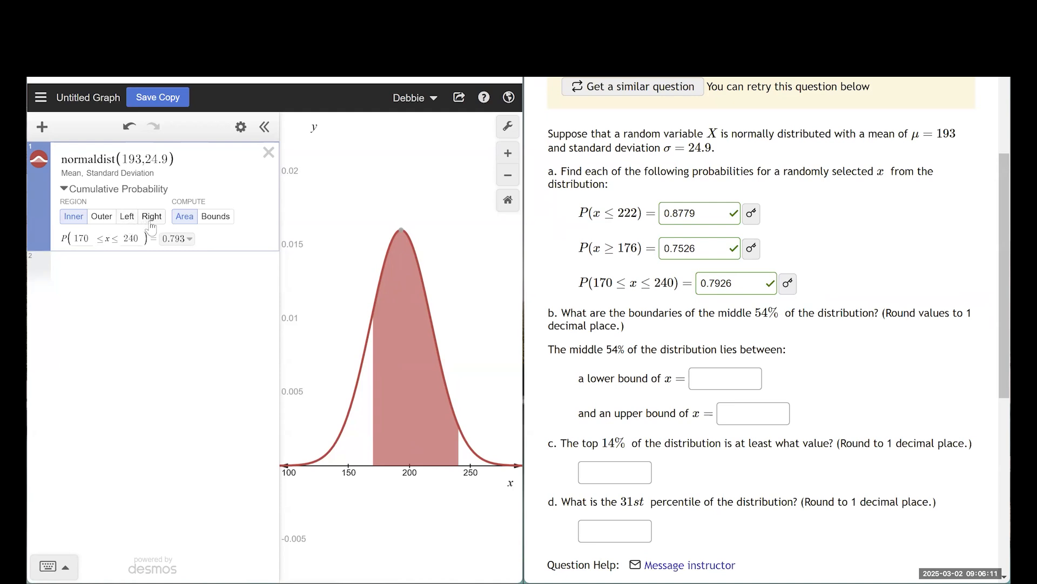
{"action": "double_click", "coordinate": [642, 311]}
{"action": "left_click", "coordinate": [836, 352]}
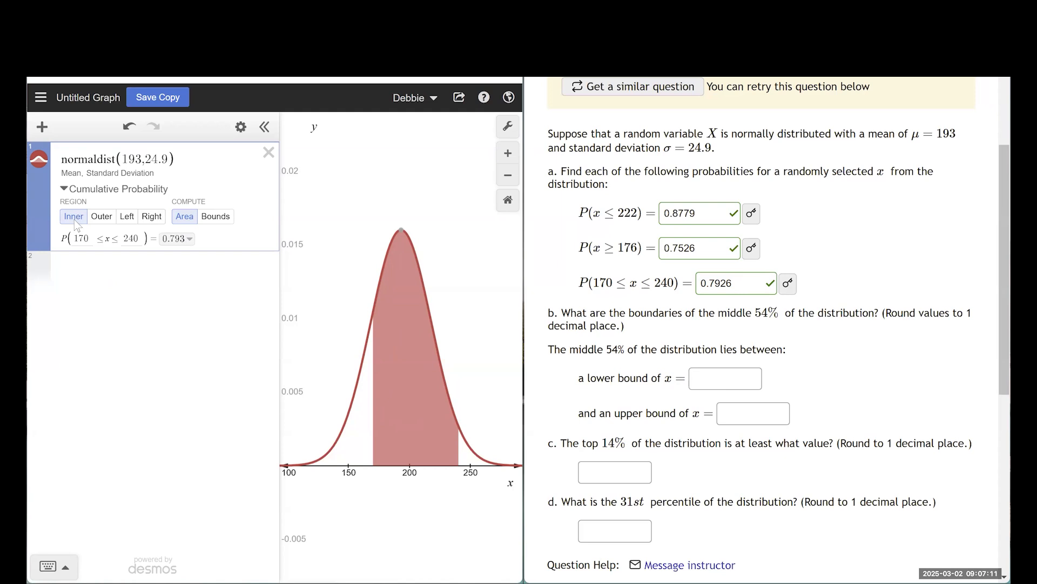
{"action": "left_click", "coordinate": [215, 218]}
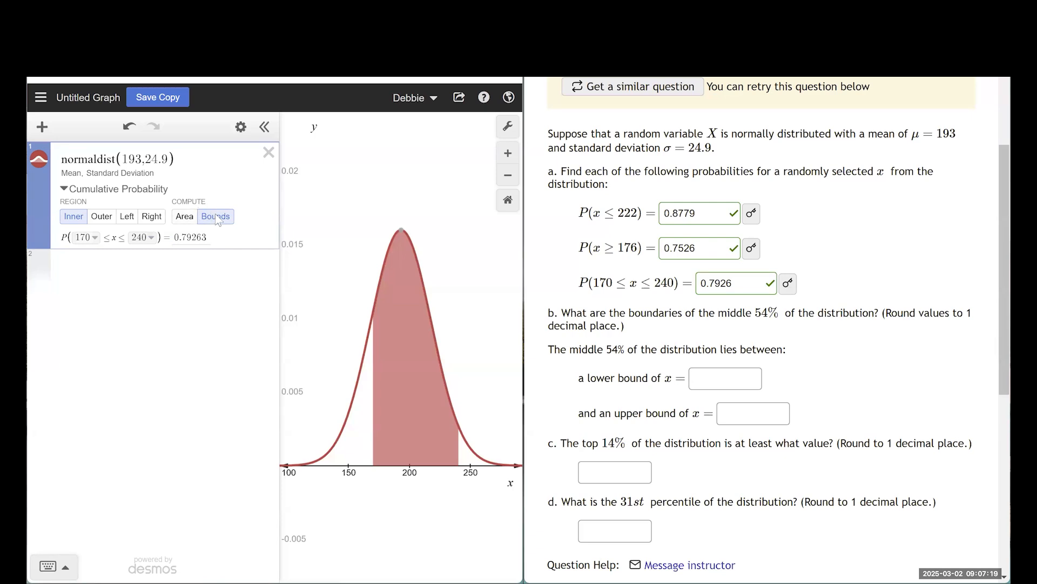
{"action": "left_click", "coordinate": [188, 237]}
{"action": "left_click_drag", "start_coordinate": [211, 236], "coordinate": [171, 238]}
{"action": "type", "text": "0.54"}
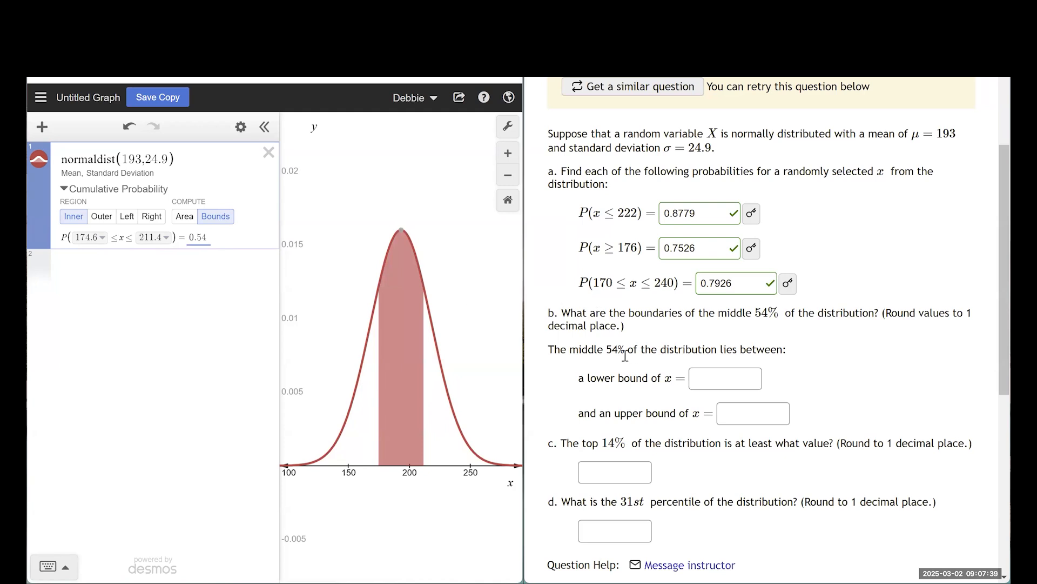
Step: Export the full-precision lower and upper bounds of the middle 54% to the expression list
{"action": "left_click", "coordinate": [212, 304]}
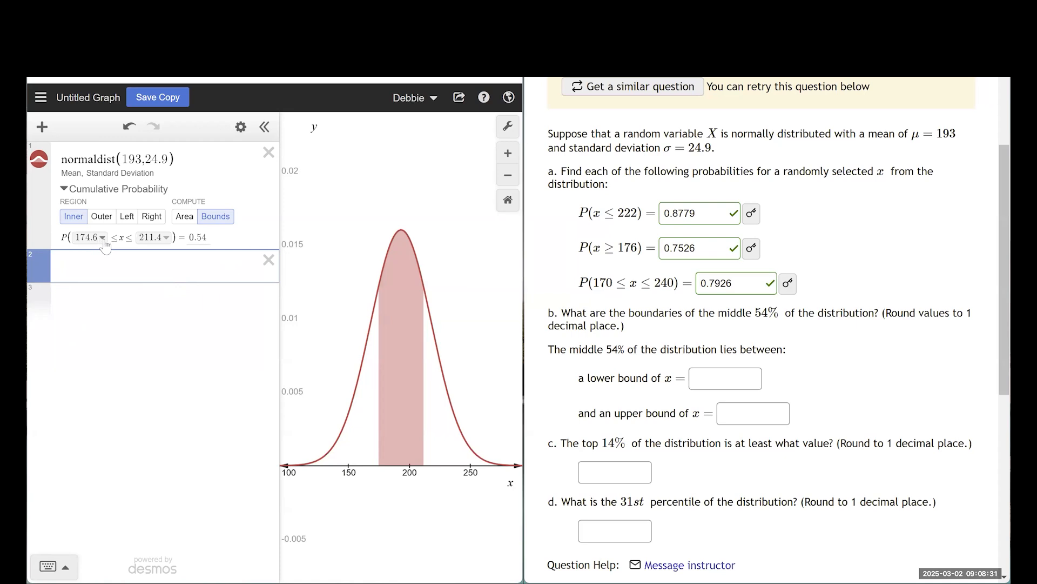
{"action": "left_click", "coordinate": [103, 241]}
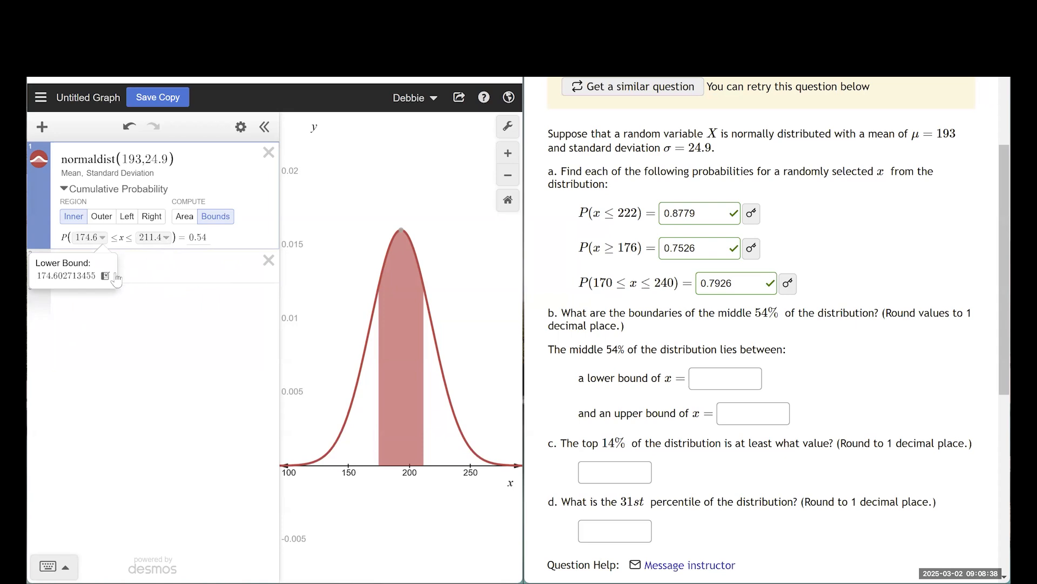
{"action": "left_click", "coordinate": [105, 278]}
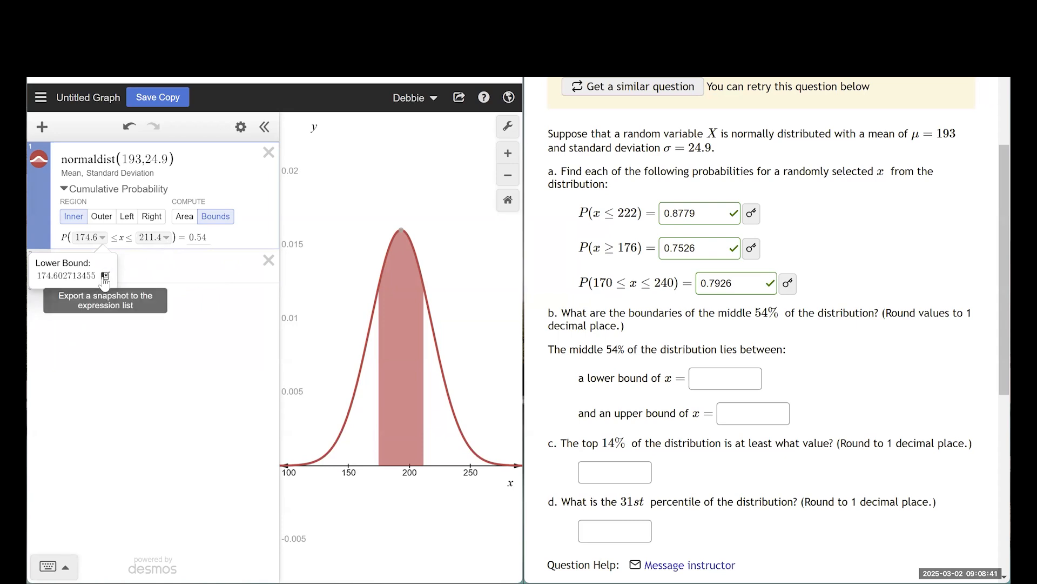
{"action": "left_click", "coordinate": [104, 277]}
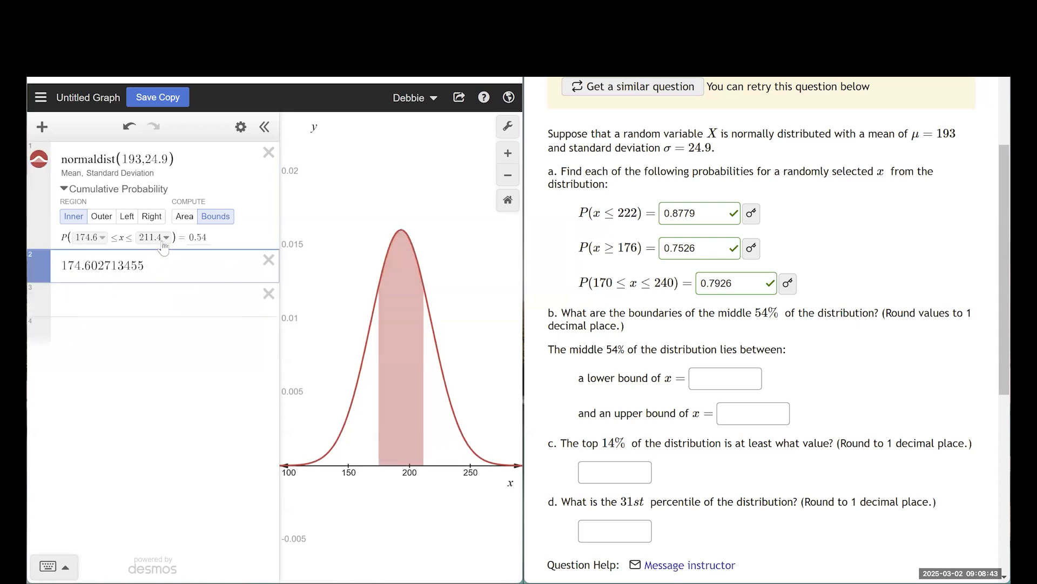
{"action": "left_click", "coordinate": [158, 247]}
{"action": "left_click", "coordinate": [134, 279]}
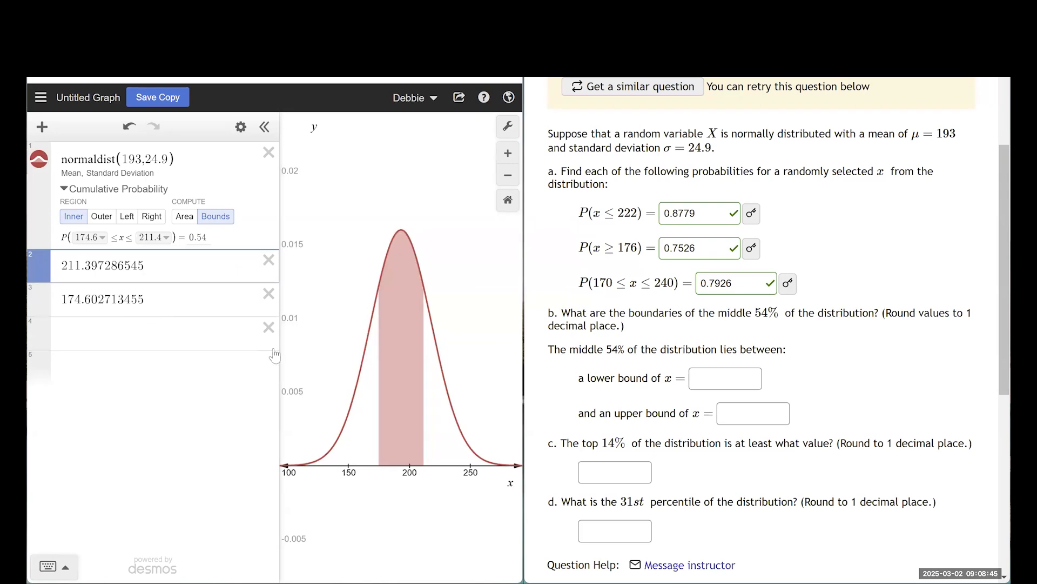
Step: Assign the exported upper bound value to the variable a
{"action": "left_click", "coordinate": [713, 380]}
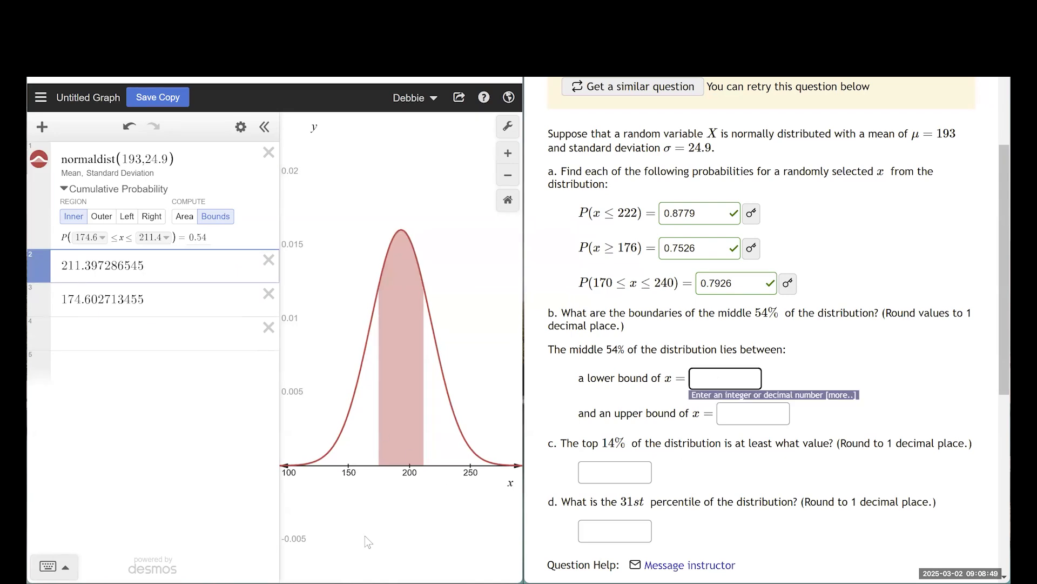
{"action": "left_click", "coordinate": [63, 266]}
{"action": "type", "text": "a="}
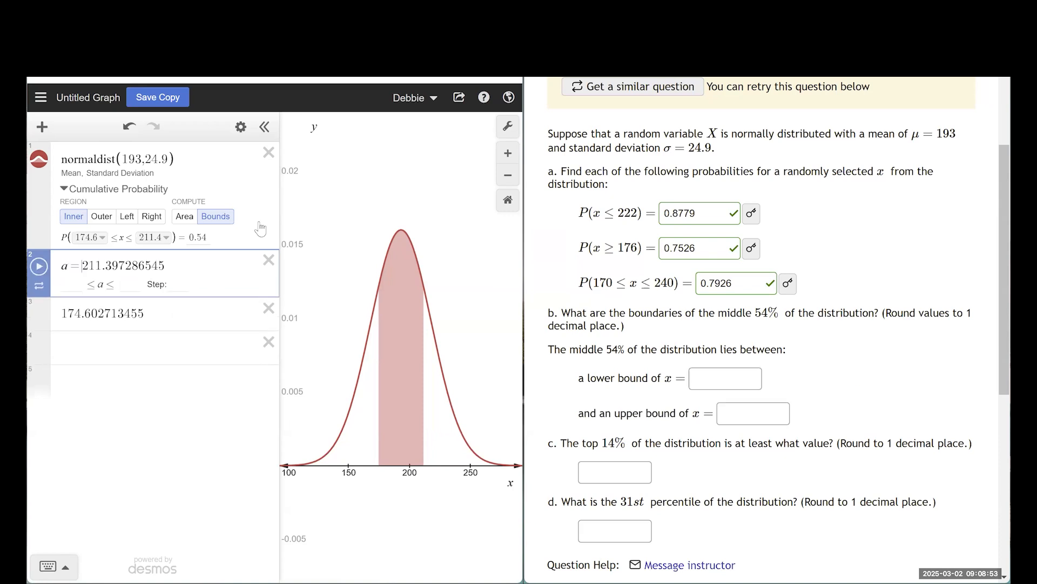
Step: Answer part b with a lower bound of 174.6 and an upper bound of 211.4 and submit it
{"action": "left_click", "coordinate": [721, 383]}
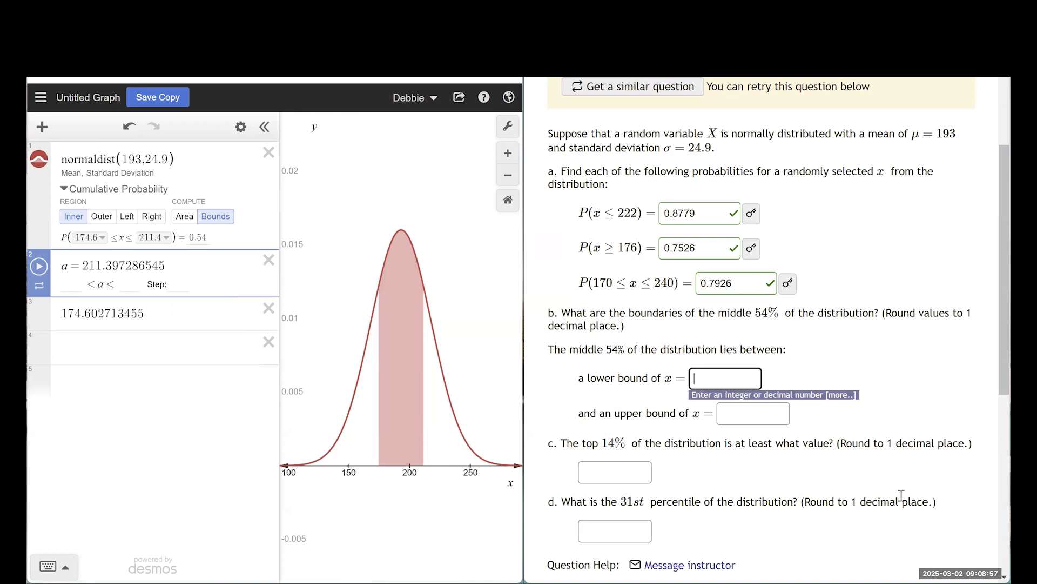
{"action": "type", "text": "174."}
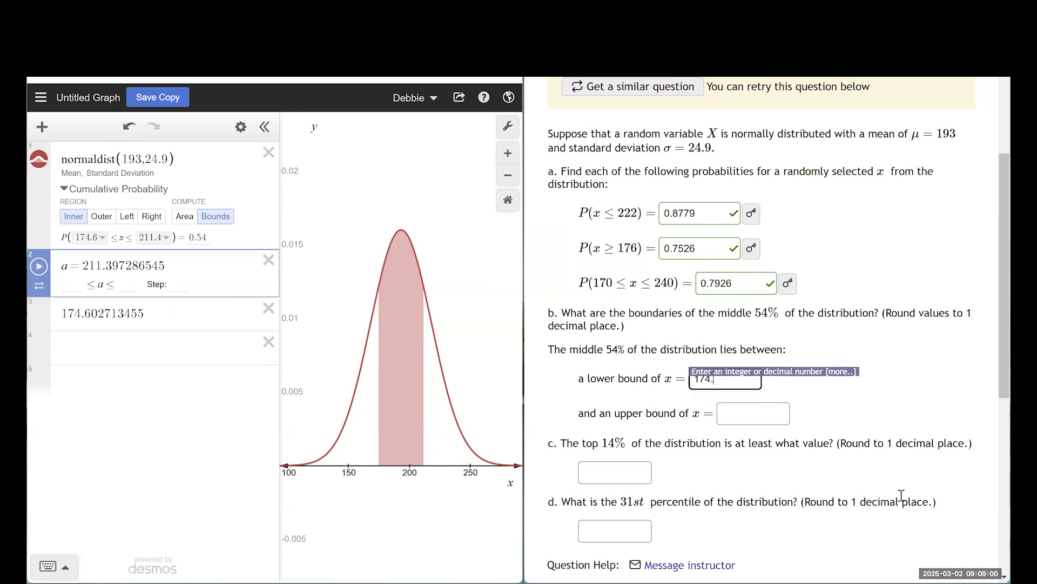
{"action": "type", "text": "6"}
{"action": "key", "text": "Tab"}
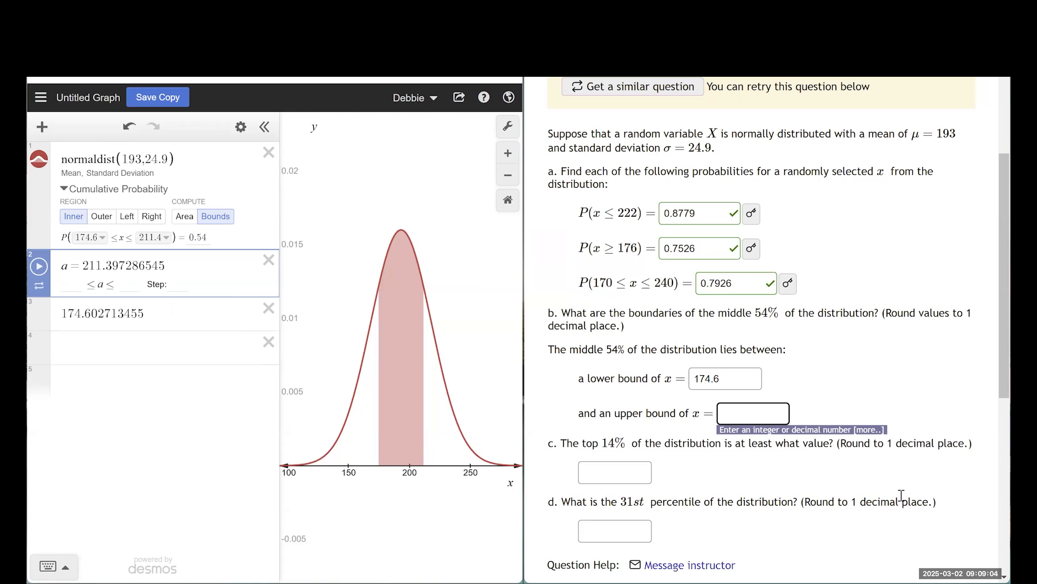
{"action": "type", "text": "211.4"}
{"action": "key", "text": "Return"}
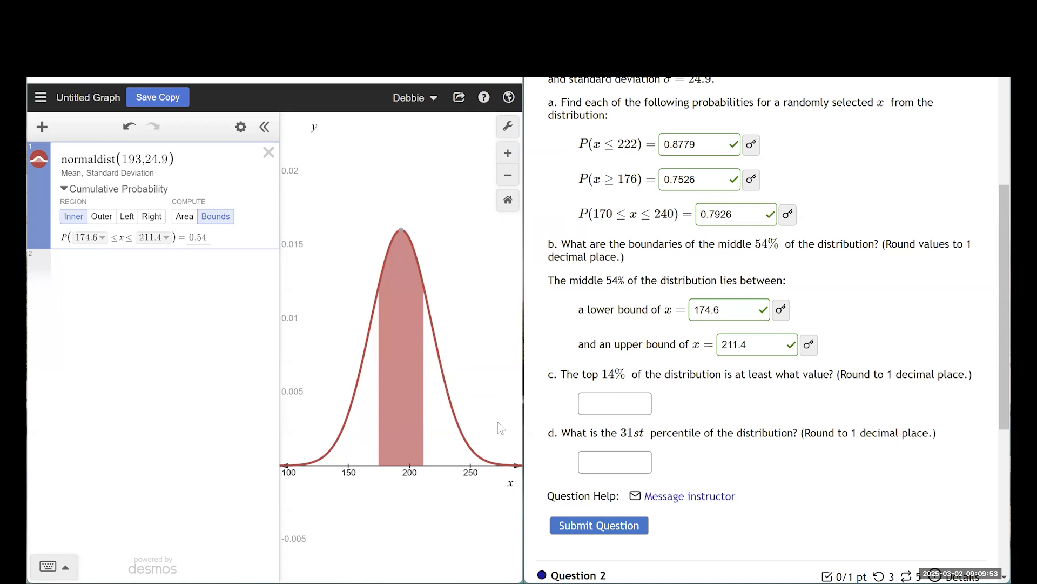
Step: Switch the distribution's bounds computation to the Right region and set its probability to 0.14 for part c
{"action": "left_click", "coordinate": [149, 217]}
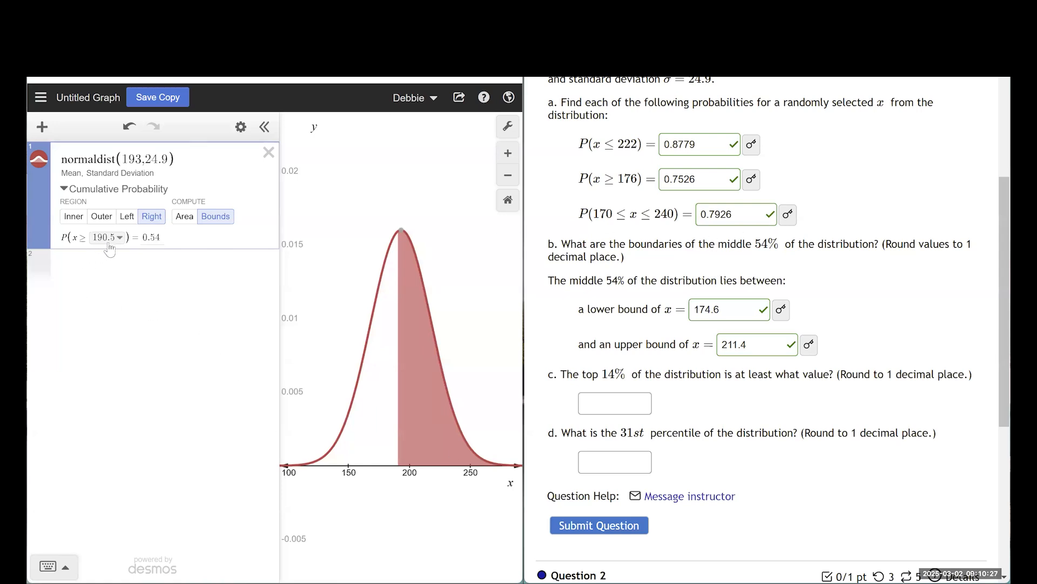
{"action": "left_click", "coordinate": [153, 235]}
{"action": "key", "text": "BackSpace"}
{"action": "type", "text": "1"}
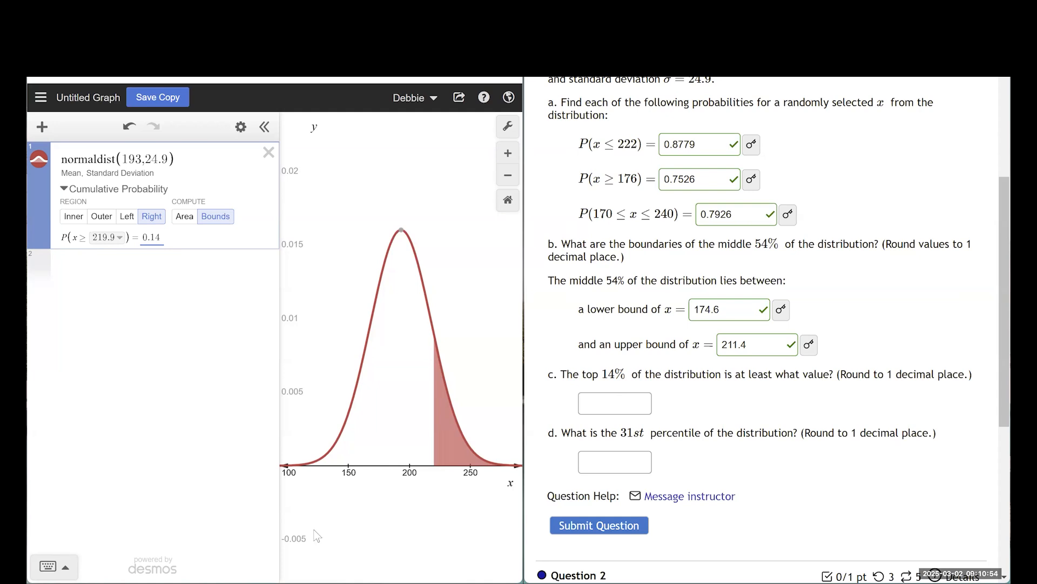
Step: Answer part c with 219.9, submit it, and check the lower bound's full-precision value in the distribution
{"action": "left_click", "coordinate": [615, 404]}
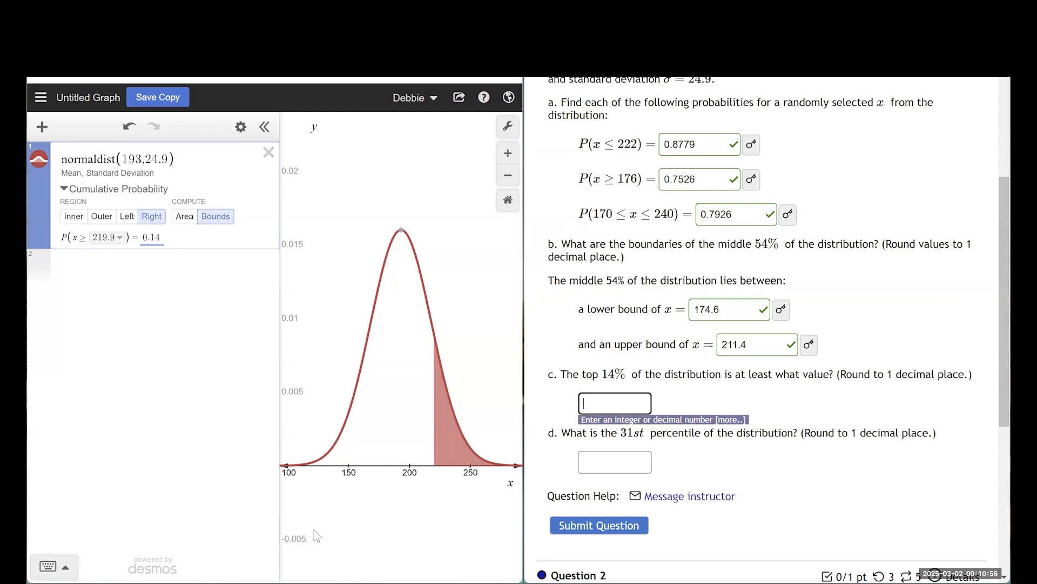
{"action": "type", "text": "219.9"}
{"action": "key", "text": "Return"}
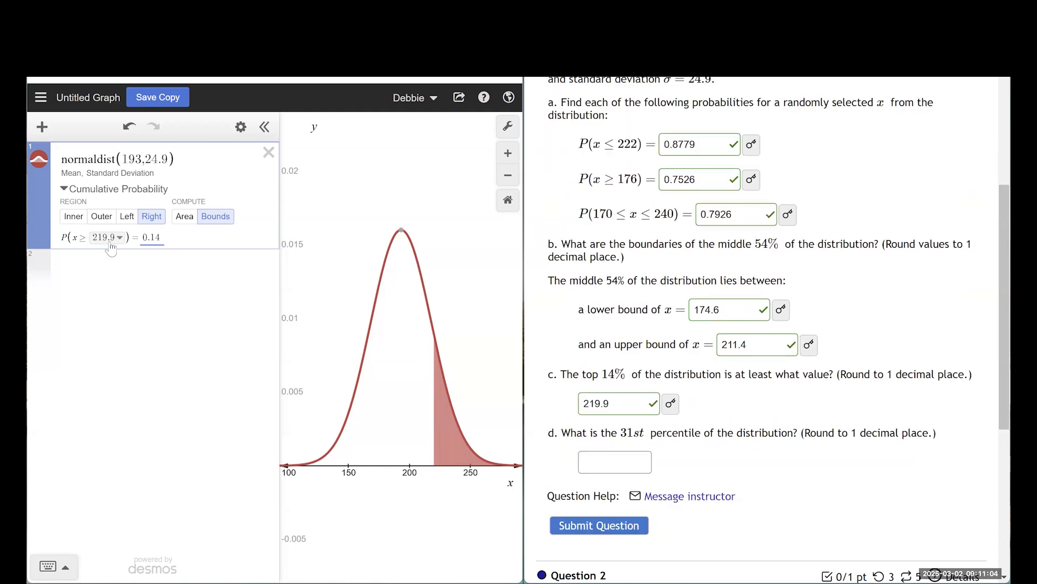
{"action": "left_click", "coordinate": [108, 243]}
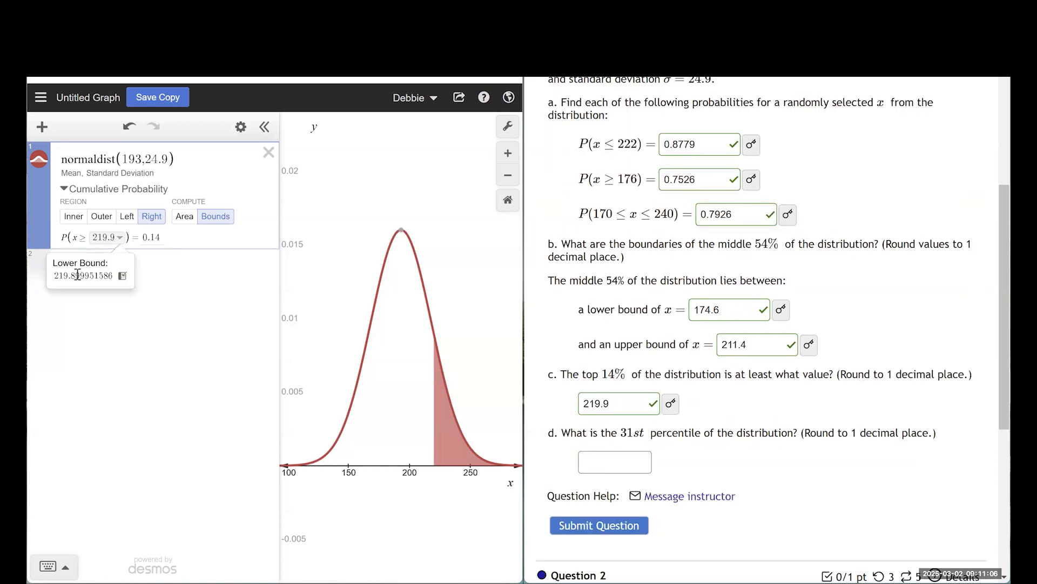
{"action": "left_click", "coordinate": [189, 268]}
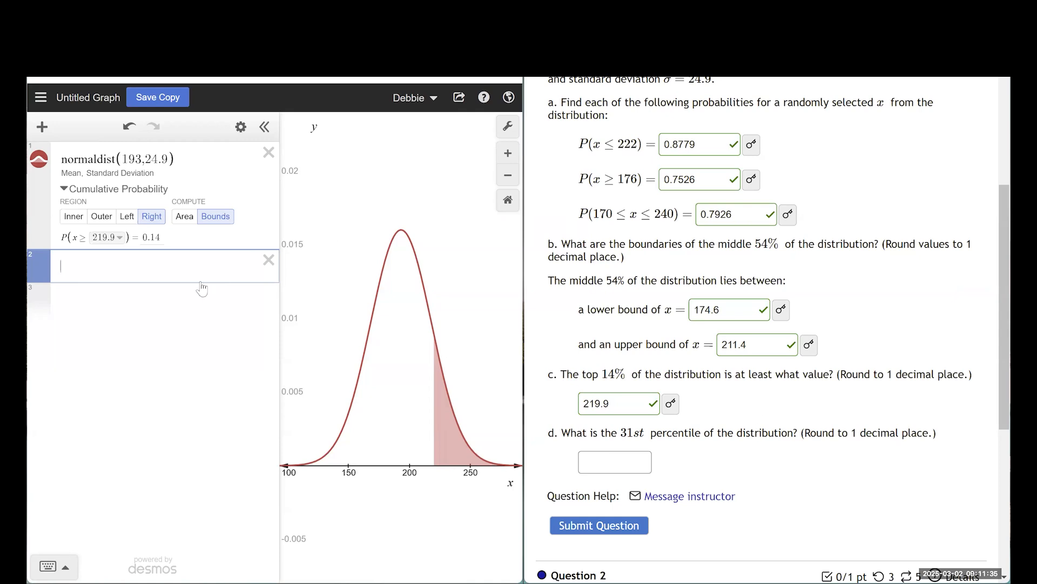
Step: Switch the distribution to the Left region and set its probability to 0.31 for the 31st percentile in part d
{"action": "left_click", "coordinate": [128, 217]}
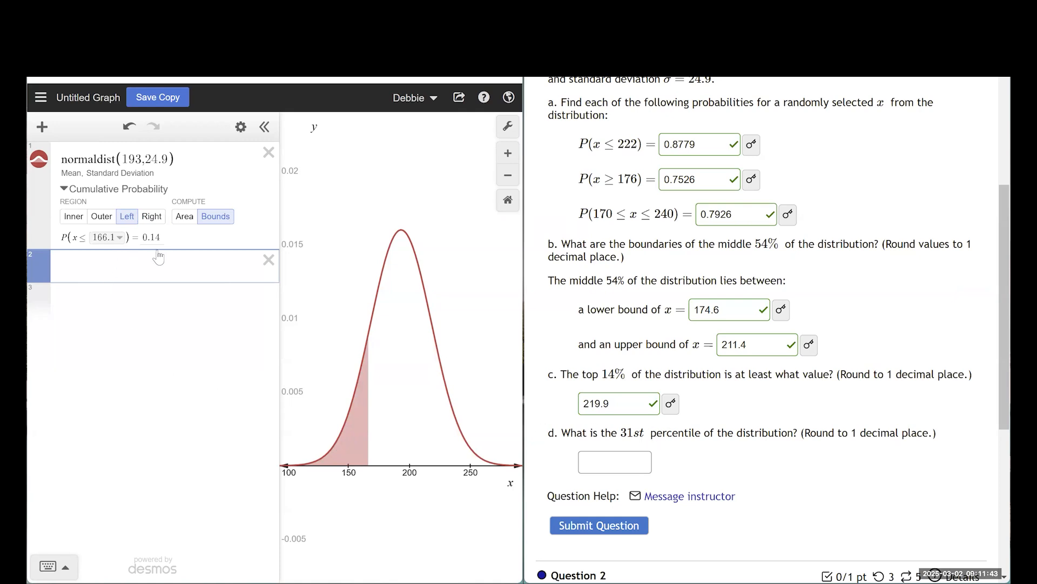
{"action": "left_click_drag", "start_coordinate": [143, 239], "coordinate": [161, 238]}
{"action": "type", "text": "0.31"}
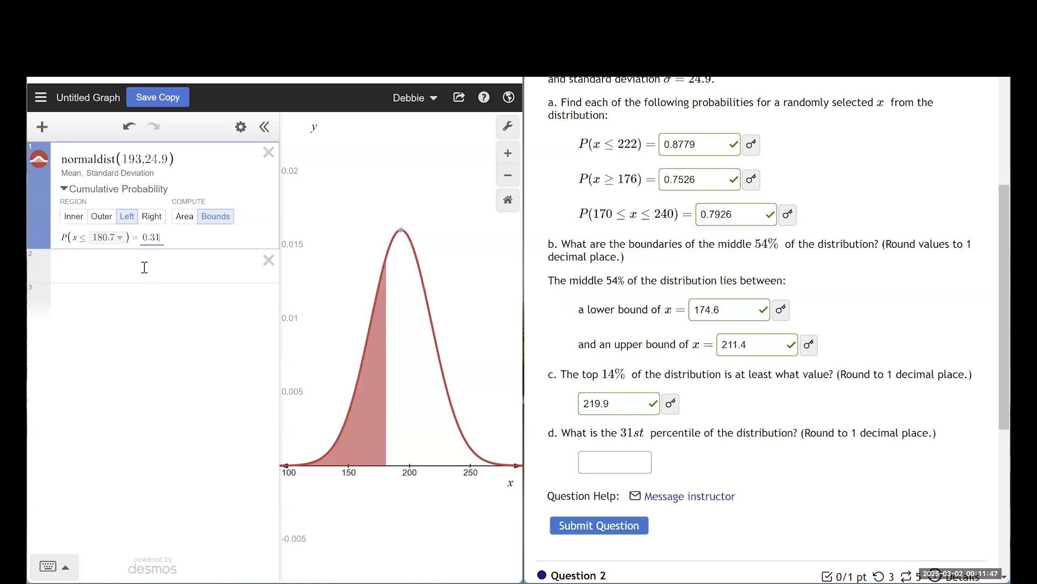
{"action": "left_click", "coordinate": [144, 260]}
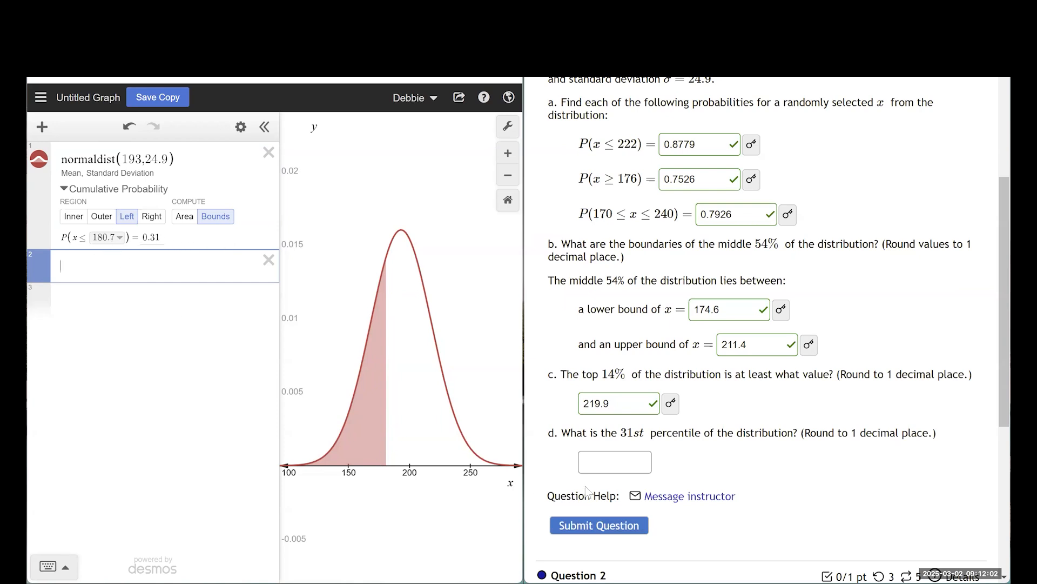
Step: Answer part d with 180.7 and submit it
{"action": "left_click", "coordinate": [593, 460]}
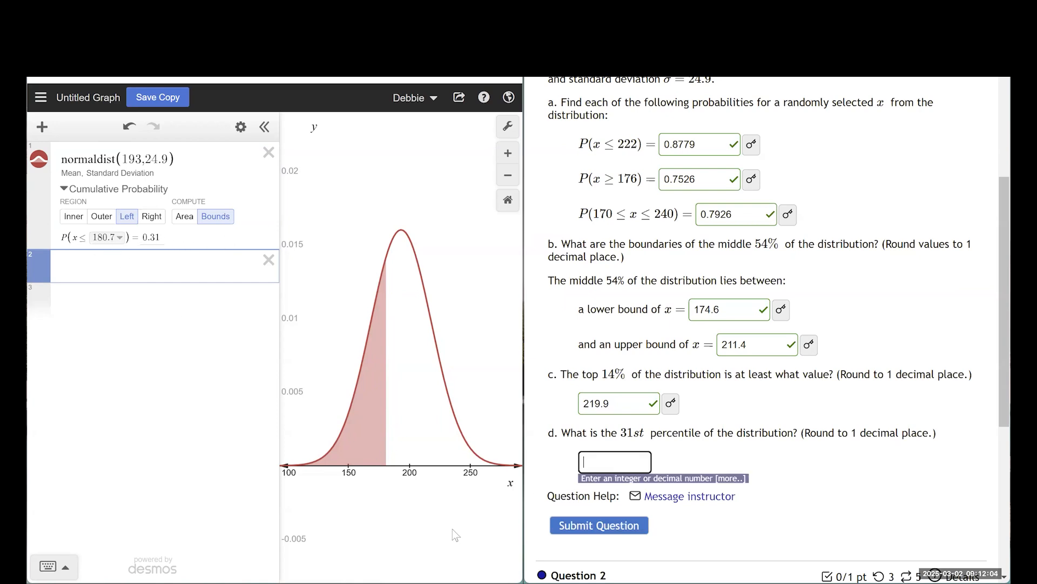
{"action": "type", "text": "18"}
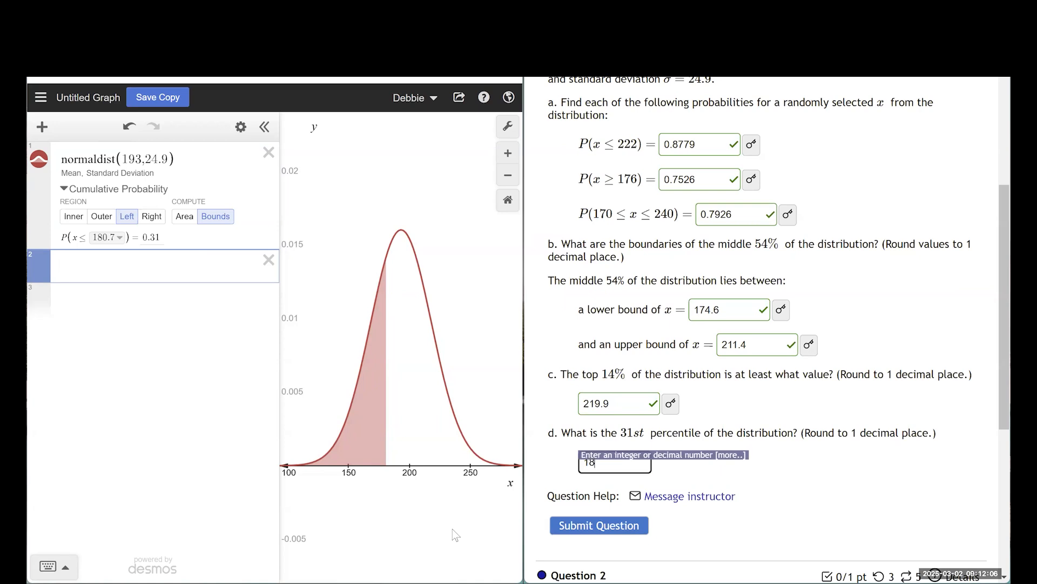
{"action": "type", "text": "0.7"}
{"action": "key", "text": "Return"}
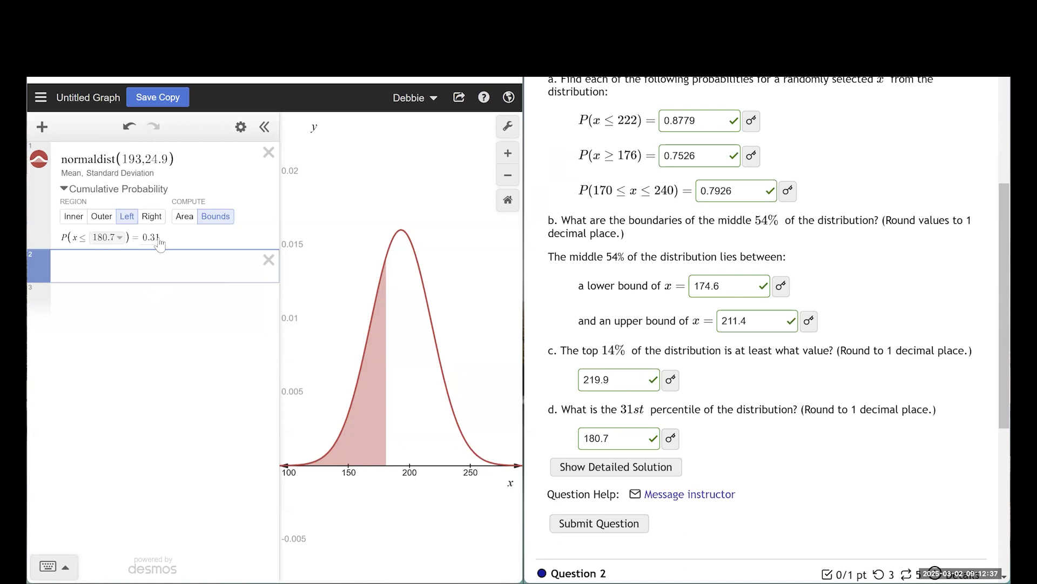
Step: Paste a duplicate of the normal distribution below, and set the first one to the Right region with probability 0.14
{"action": "key", "text": "ctrl+v"}
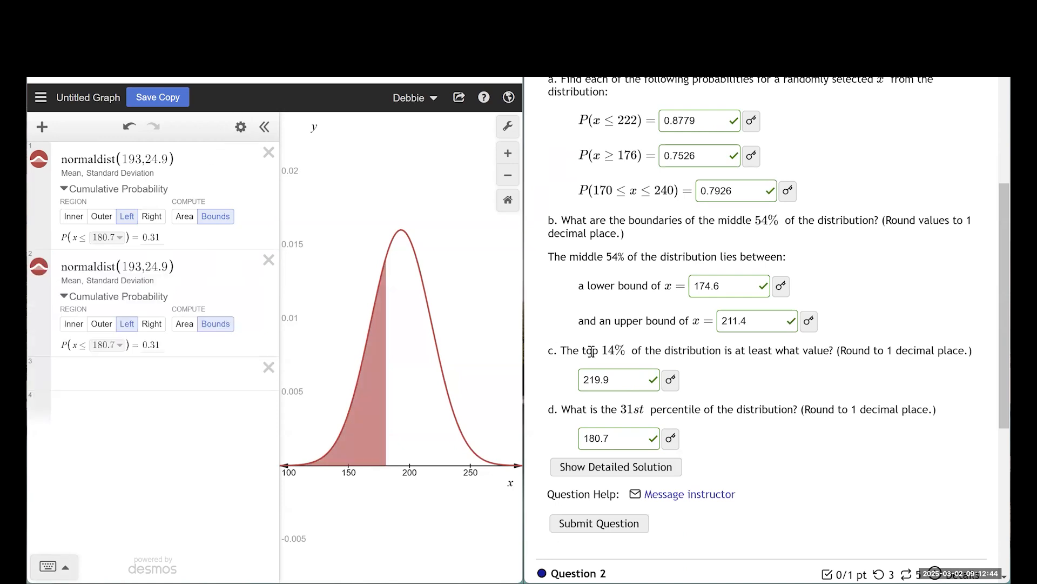
{"action": "left_click", "coordinate": [157, 222]}
{"action": "left_click_drag", "start_coordinate": [161, 238], "coordinate": [151, 240]}
{"action": "type", "text": "14"}
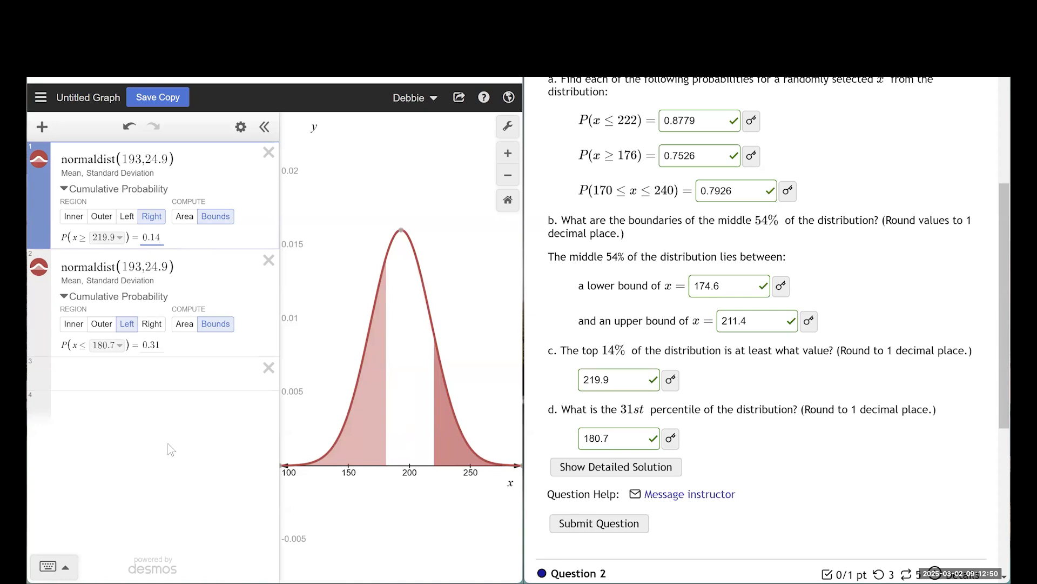
Step: Recolor the second normal distribution blue and set its Left region probability to 0.86
{"action": "left_click", "coordinate": [168, 444]}
{"action": "left_click", "coordinate": [39, 274]}
{"action": "left_click", "coordinate": [89, 337]}
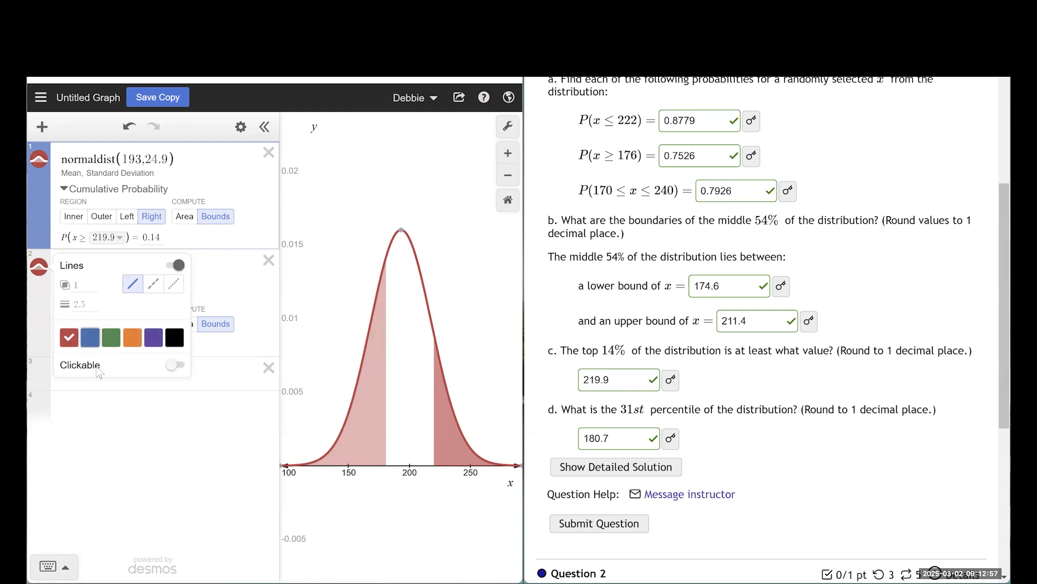
{"action": "left_click", "coordinate": [165, 480]}
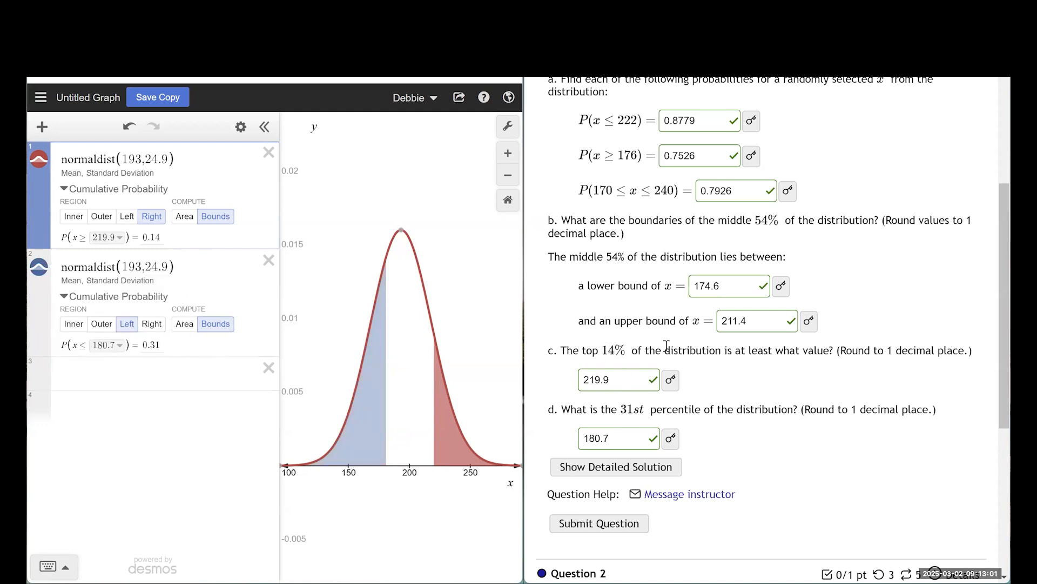
{"action": "left_click_drag", "start_coordinate": [160, 345], "coordinate": [151, 345]}
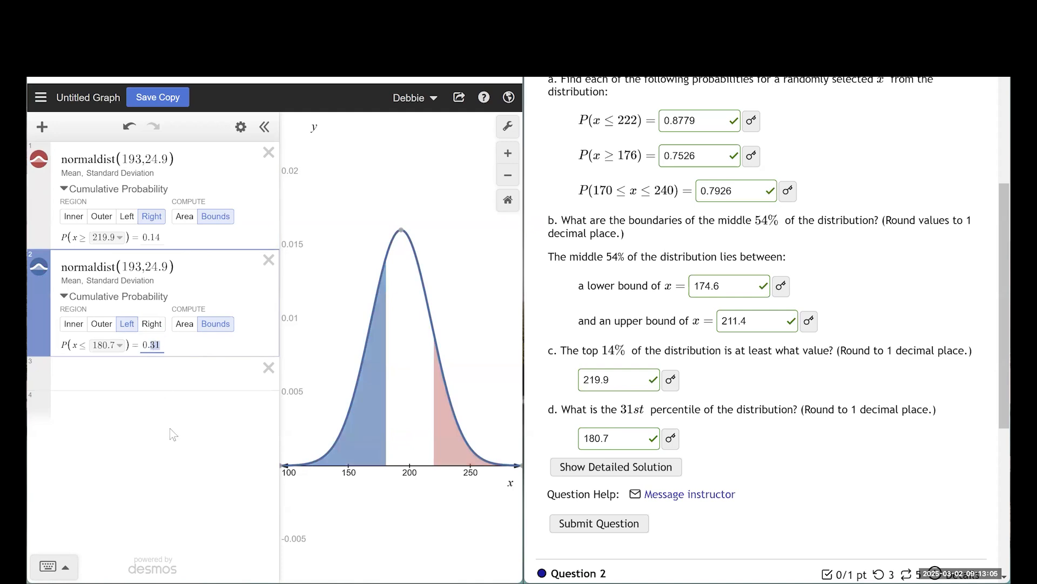
{"action": "type", "text": "86"}
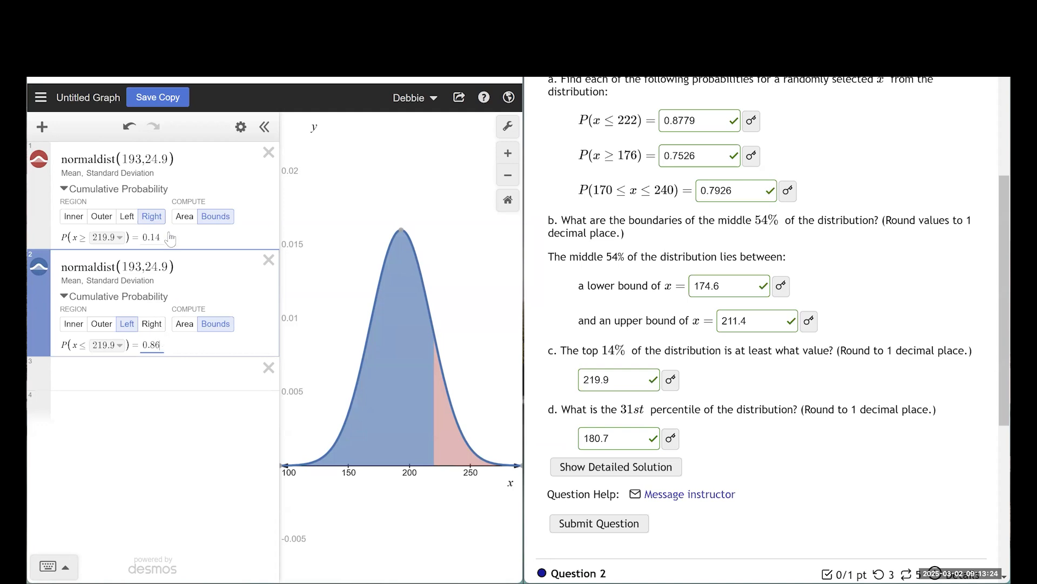
{"action": "left_click", "coordinate": [203, 266]}
{"action": "type", "text": ".inverse"}
{"action": "key", "text": "BackSpace"}
{"action": "key", "text": "BackSpace"}
{"action": "key", "text": "BackSpace"}
{"action": "key", "text": "BackSpace"}
{"action": "key", "text": "BackSpace"}
{"action": "key", "text": "BackSpace"}
{"action": "key", "text": "BackSpace"}
{"action": "key", "text": "BackSpace"}
{"action": "left_click", "coordinate": [162, 374]}
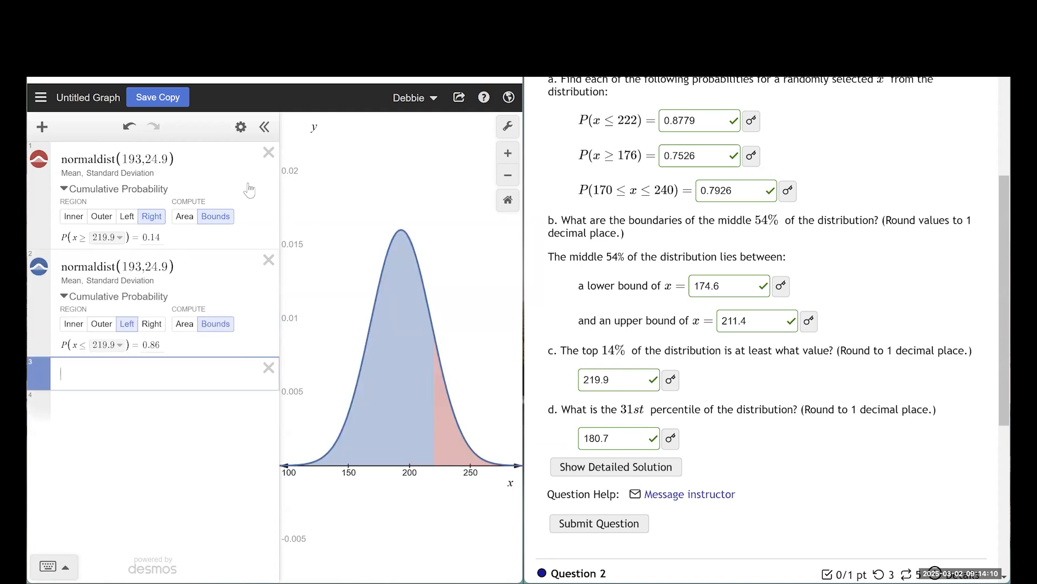